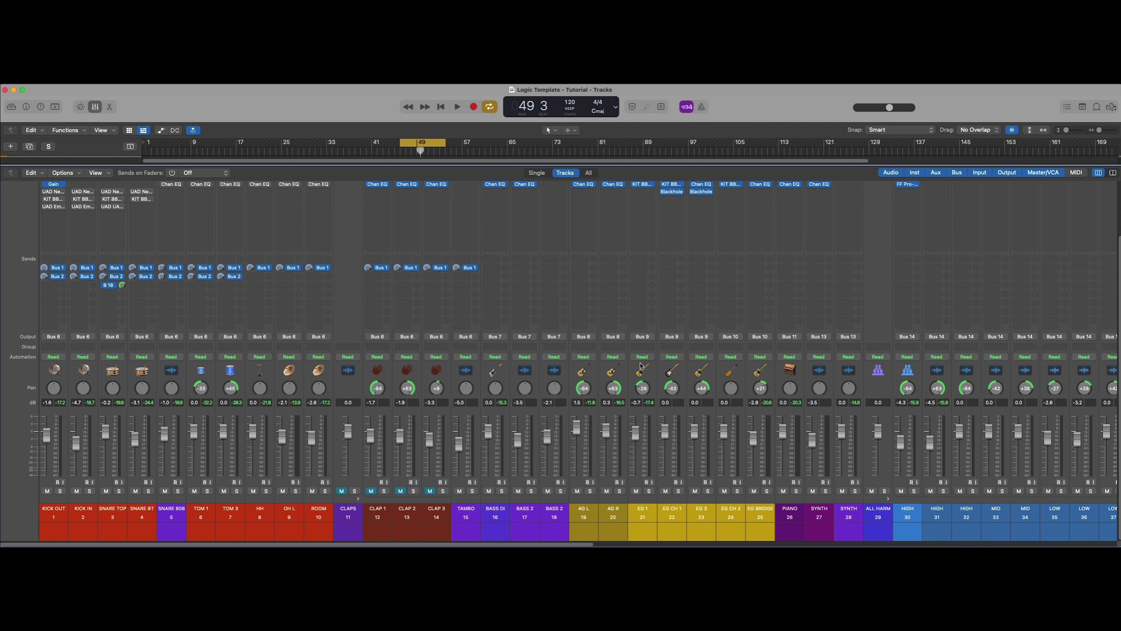
Step: Scroll the mixer to the DRUM BUS, compression, CHAMBER and VERB return channels
{"action": "scroll", "coordinate": [641, 364], "scroll_direction": "up", "scroll_amount": 1}
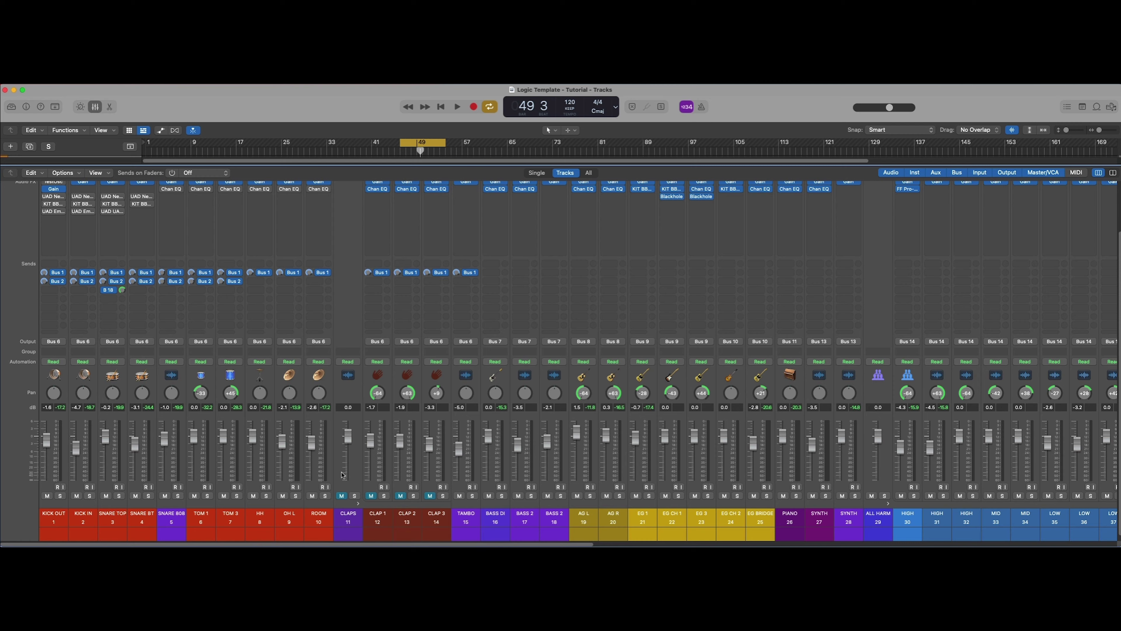
{"action": "scroll", "coordinate": [342, 475], "scroll_direction": "right", "scroll_amount": 15}
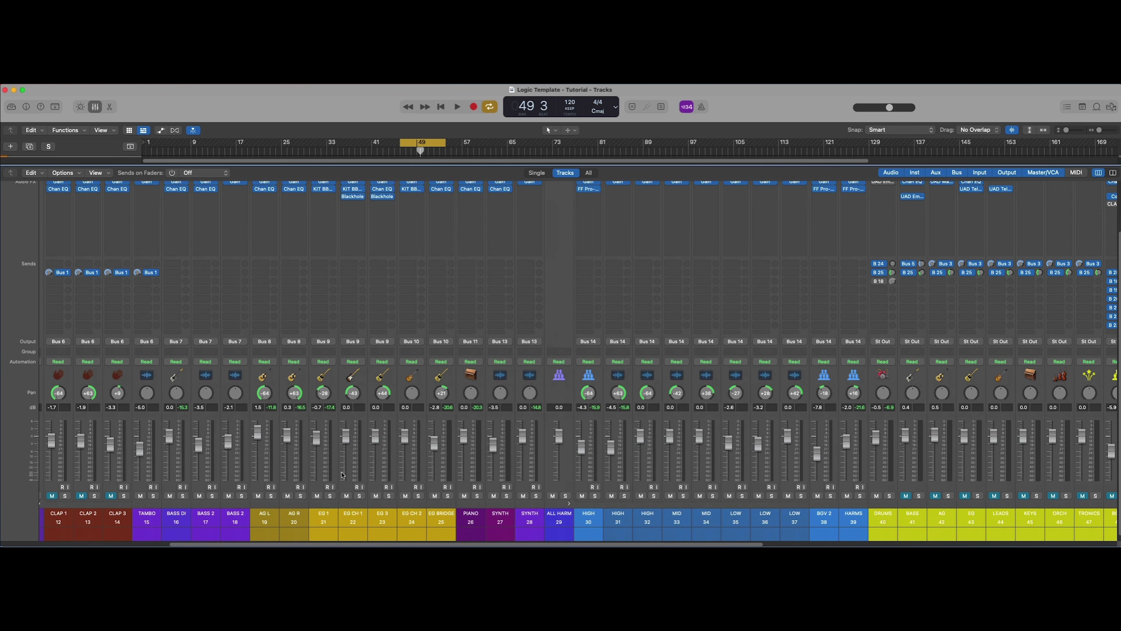
{"action": "scroll", "coordinate": [342, 475], "scroll_direction": "right", "scroll_amount": 10}
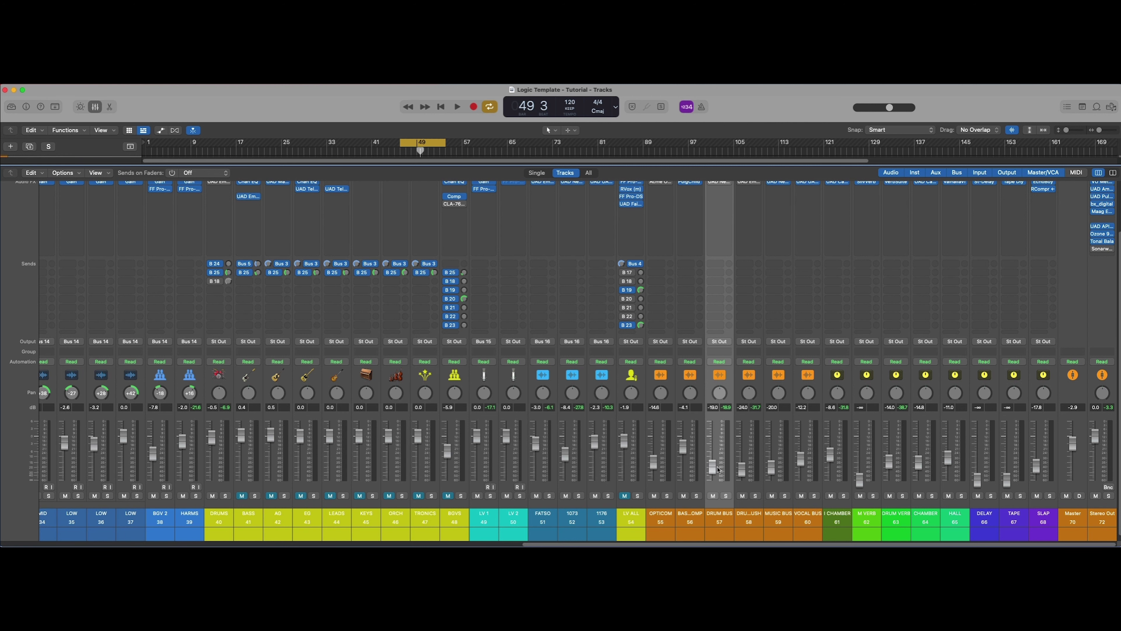
{"action": "scroll", "coordinate": [726, 402], "scroll_direction": "up", "scroll_amount": 3}
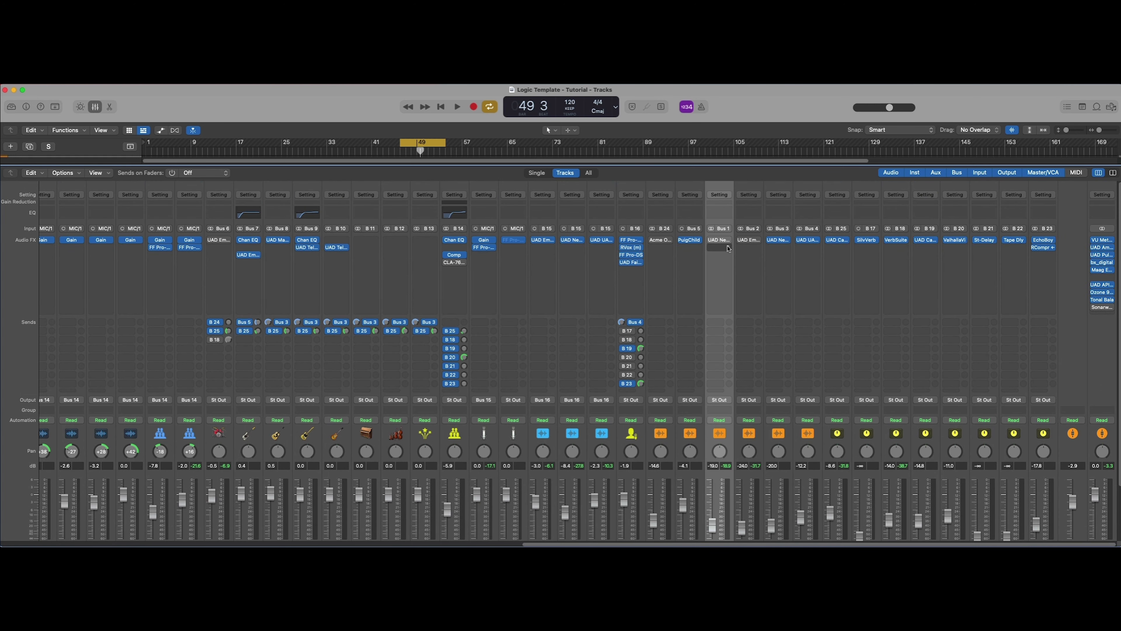
{"action": "left_click", "coordinate": [719, 241]}
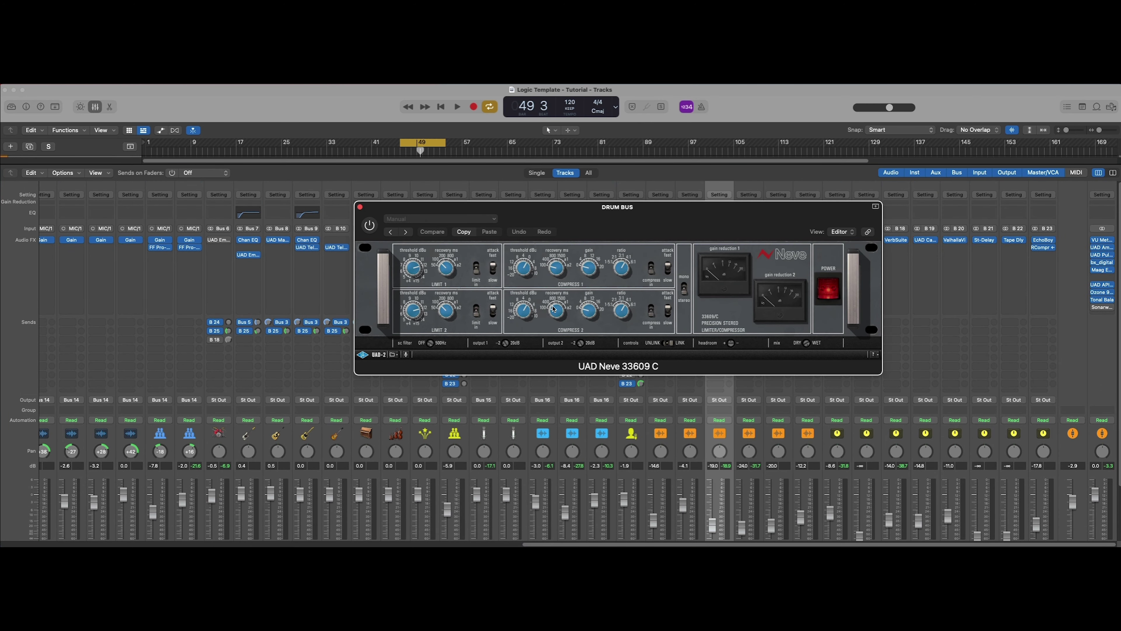
{"action": "left_click", "coordinate": [360, 207]}
{"action": "scroll", "coordinate": [333, 335], "scroll_direction": "left", "scroll_amount": 15}
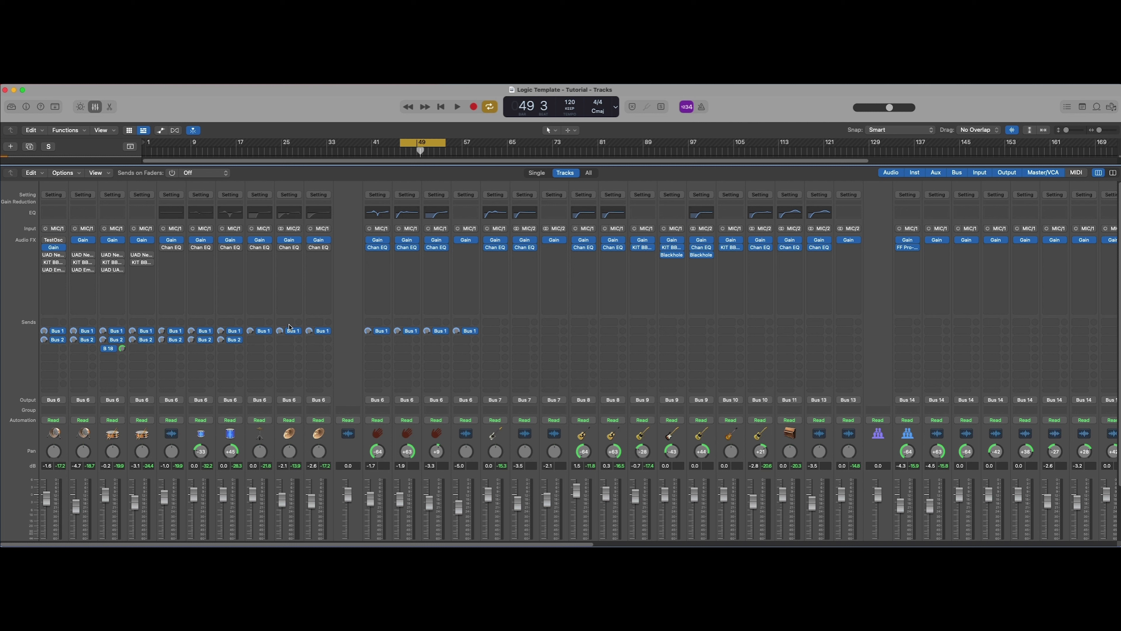
{"action": "mouse_move", "coordinate": [123, 344]}
{"action": "mouse_move", "coordinate": [233, 344]}
{"action": "scroll", "coordinate": [368, 366], "scroll_direction": "right", "scroll_amount": 15}
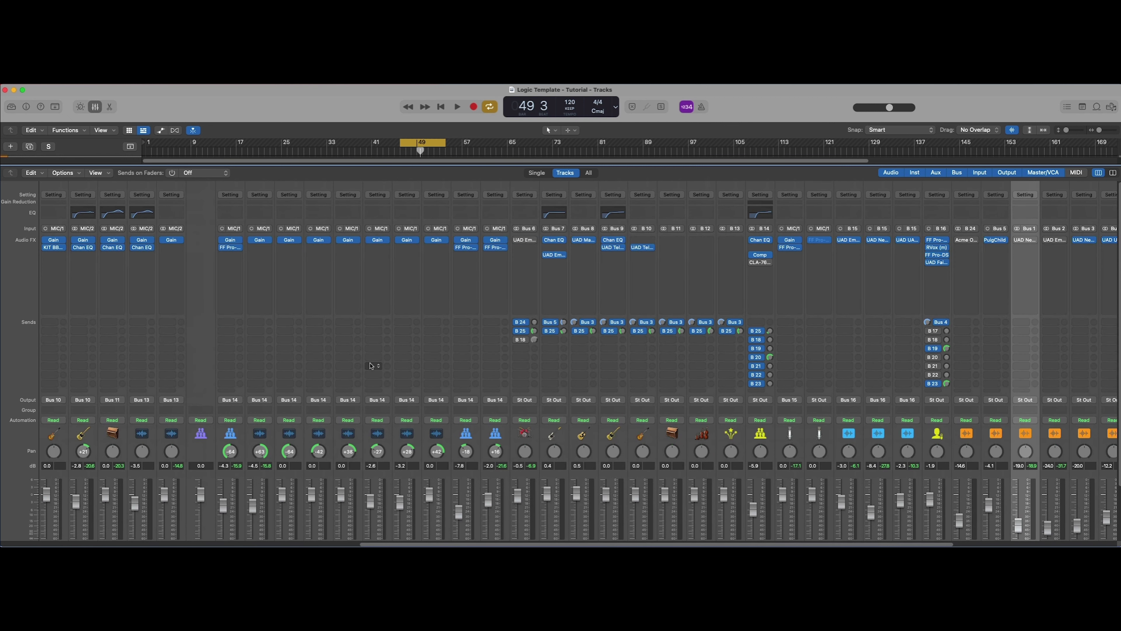
{"action": "scroll", "coordinate": [370, 365], "scroll_direction": "right", "scroll_amount": 6}
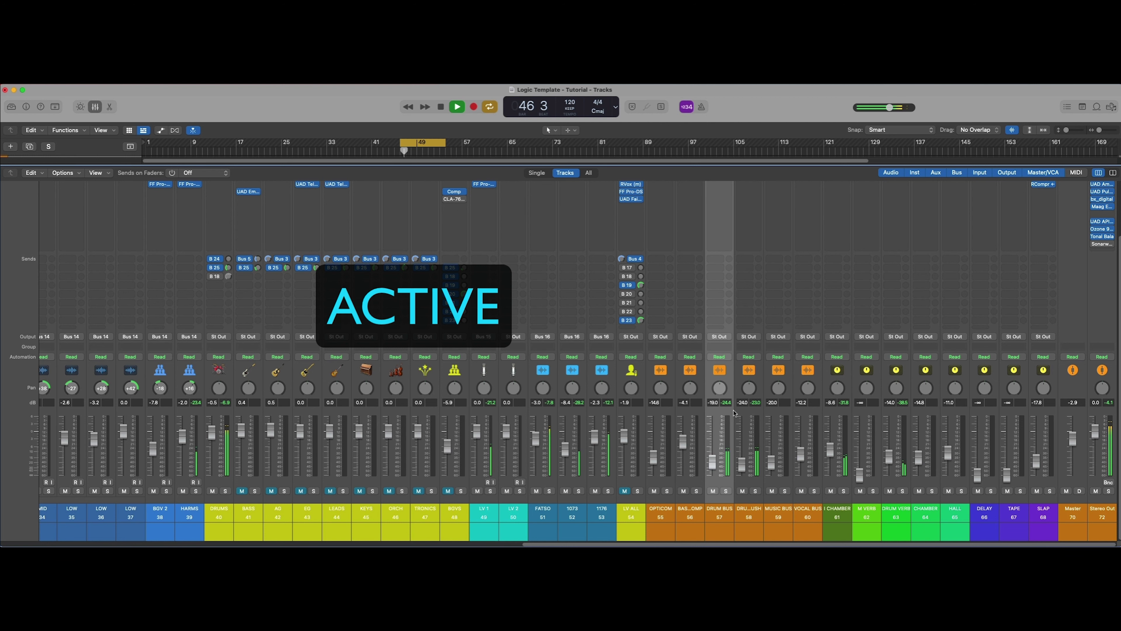
Step: Stop playback with the drum, bus and return channel strips still in the mixer
{"action": "scroll", "coordinate": [728, 353], "scroll_direction": "up", "scroll_amount": 3}
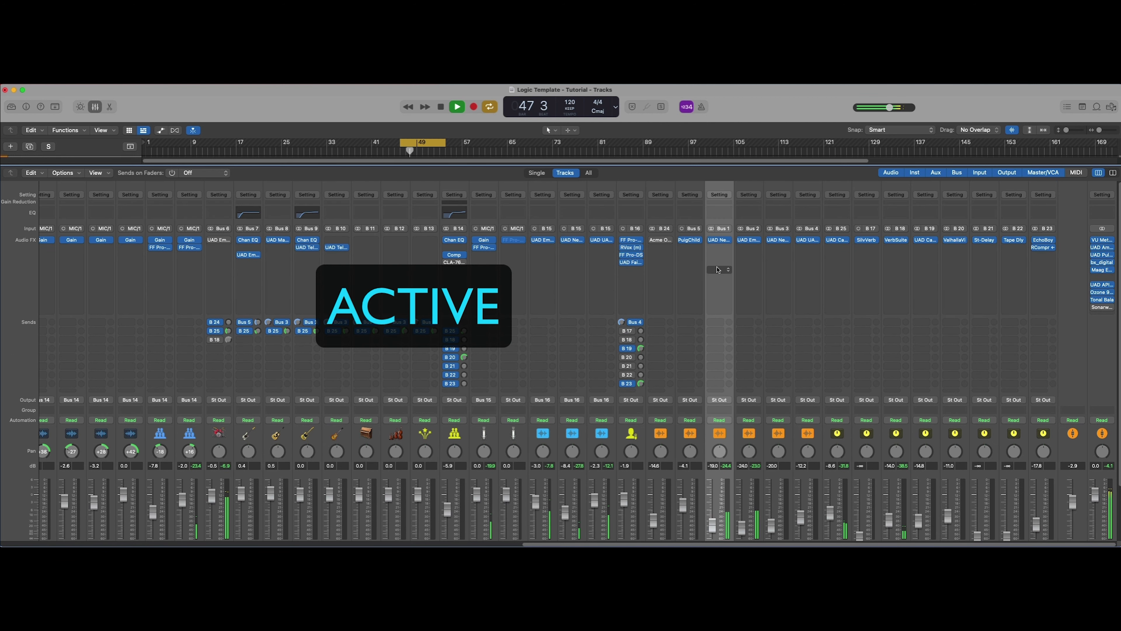
{"action": "mouse_move", "coordinate": [715, 242]}
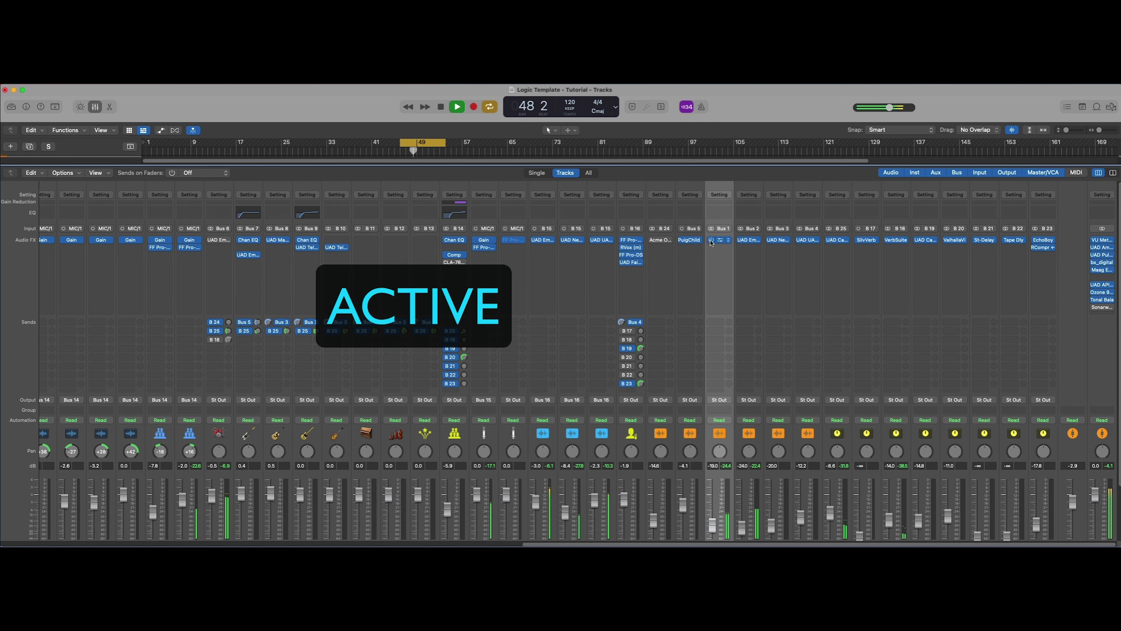
{"action": "key", "text": "space"}
{"action": "scroll", "coordinate": [749, 442], "scroll_direction": "down", "scroll_amount": 3}
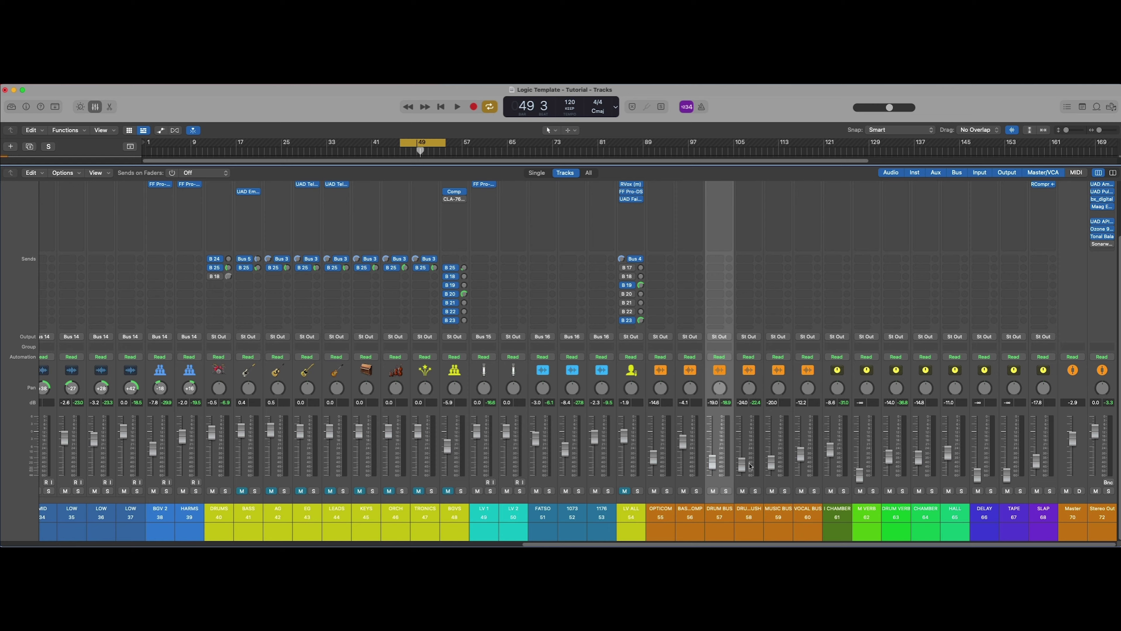
Step: Show the mixer's EQ rows and switch on OH L's Channel EQ (146 Hz high-pass, −5 dB at 440 Hz)
{"action": "scroll", "coordinate": [750, 464], "scroll_direction": "left", "scroll_amount": 15}
{"action": "scroll", "coordinate": [464, 448], "scroll_direction": "right", "scroll_amount": 10}
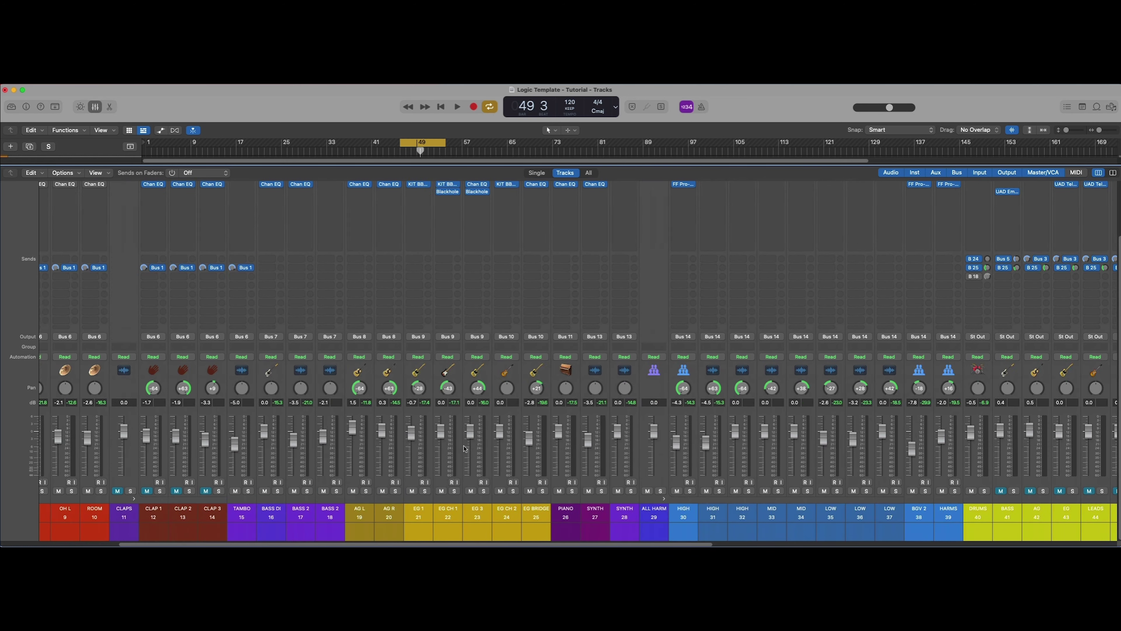
{"action": "scroll", "coordinate": [398, 437], "scroll_direction": "left", "scroll_amount": 10}
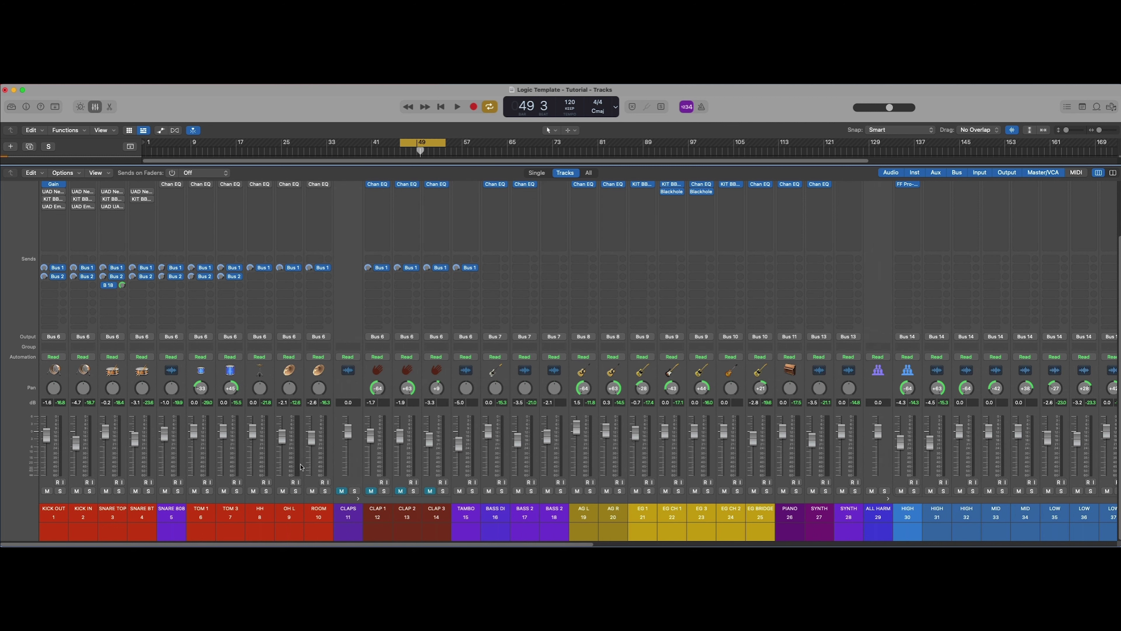
{"action": "key", "text": "ctrl+alt+e"}
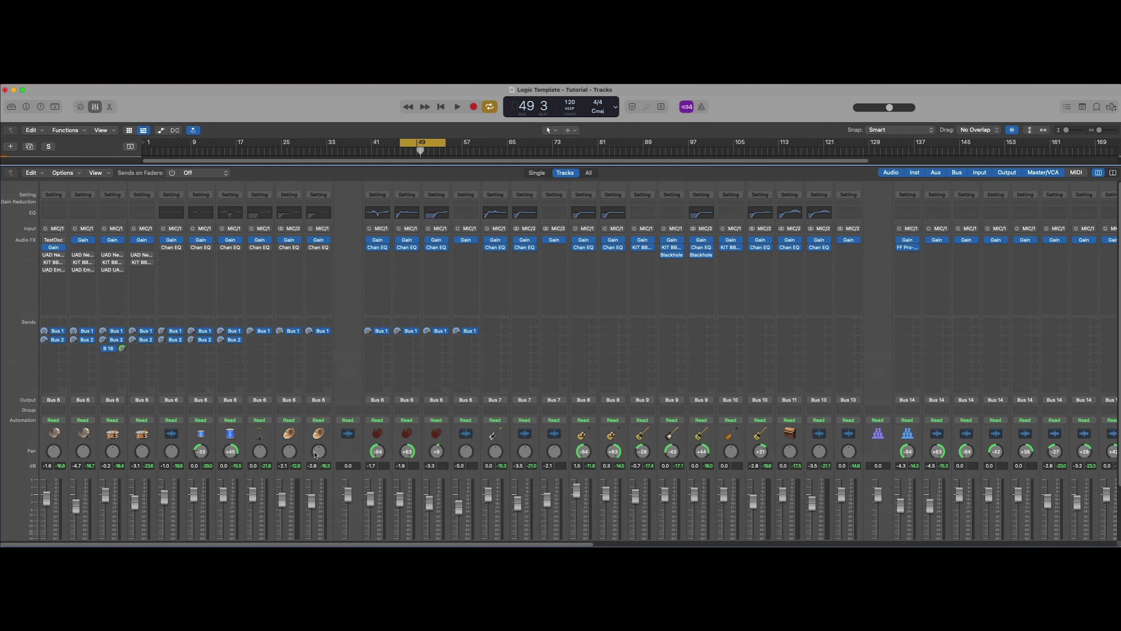
{"action": "left_click", "coordinate": [290, 248]}
{"action": "left_click_drag", "start_coordinate": [520, 230], "coordinate": [500, 248]}
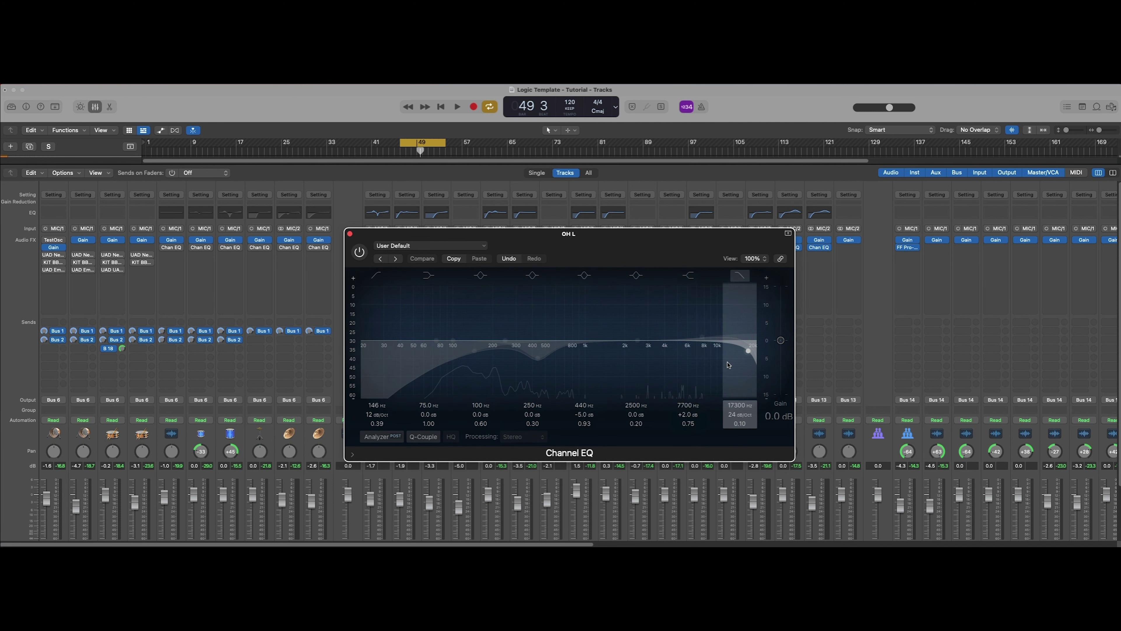
{"action": "left_click", "coordinate": [359, 251]}
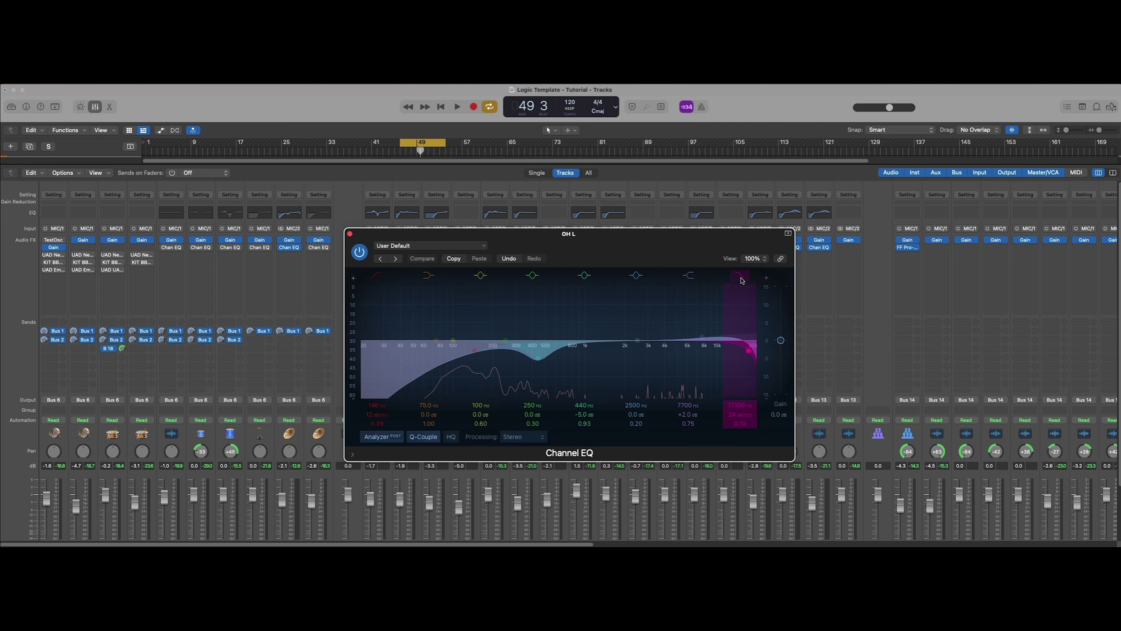
Step: Check the ROOM Channel EQ's 200 Hz high-pass, then close its window
{"action": "left_click", "coordinate": [495, 213]}
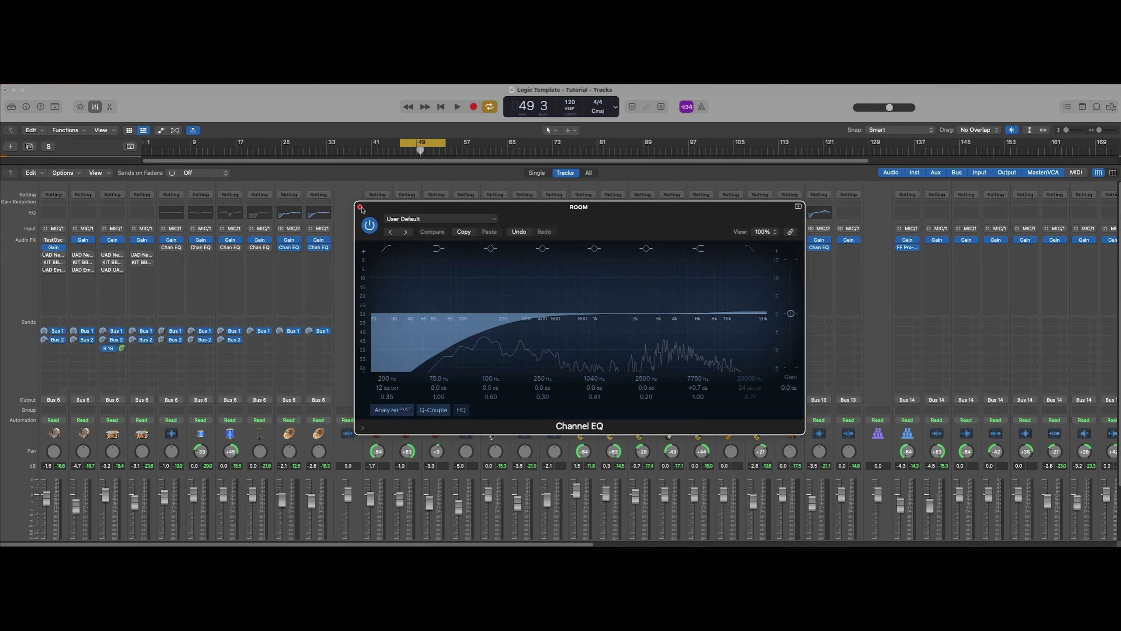
{"action": "left_click", "coordinate": [360, 207]}
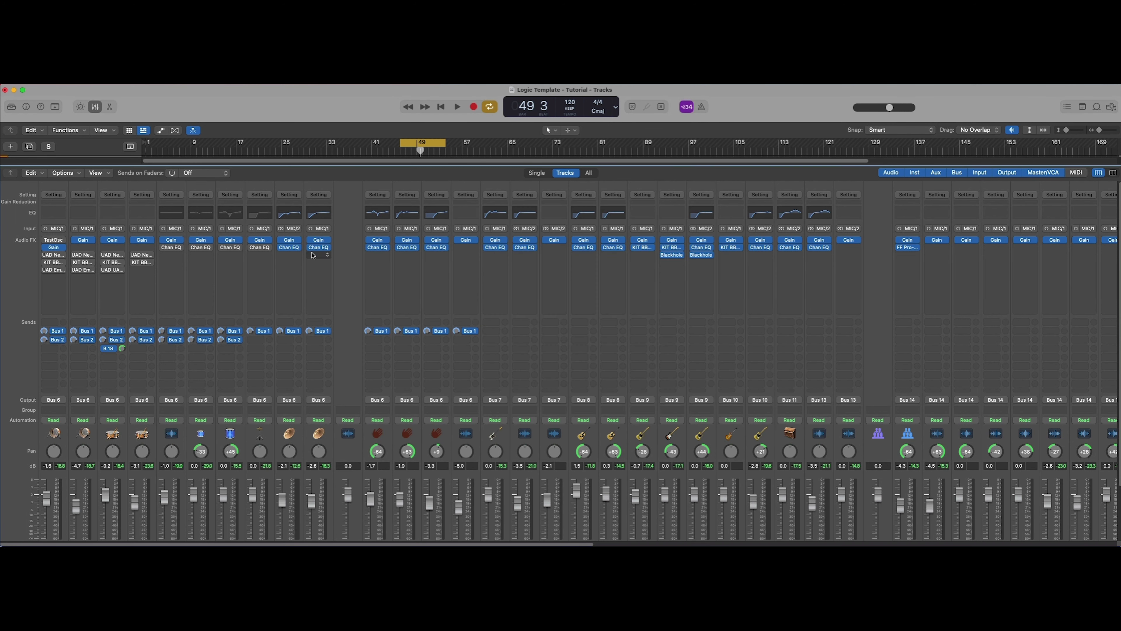
Step: A/B the OH L and ROOM Channel EQs via bypass, then open KICK OUT's Neve 1073
{"action": "left_click", "coordinate": [280, 248]}
{"action": "left_click", "coordinate": [310, 248]}
{"action": "left_click", "coordinate": [310, 248]}
{"action": "left_click", "coordinate": [281, 247]}
{"action": "left_click", "coordinate": [82, 255]}
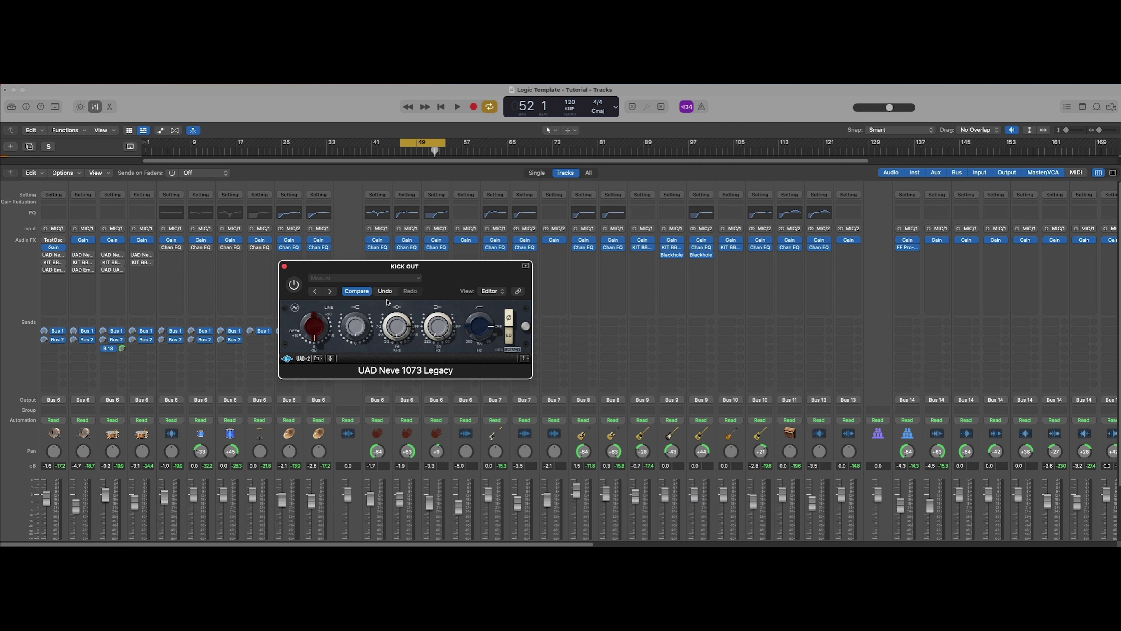
Step: Switch on the KICK OUT Neve 1073 and adjust its mid-band frequency
{"action": "left_click", "coordinate": [293, 284]}
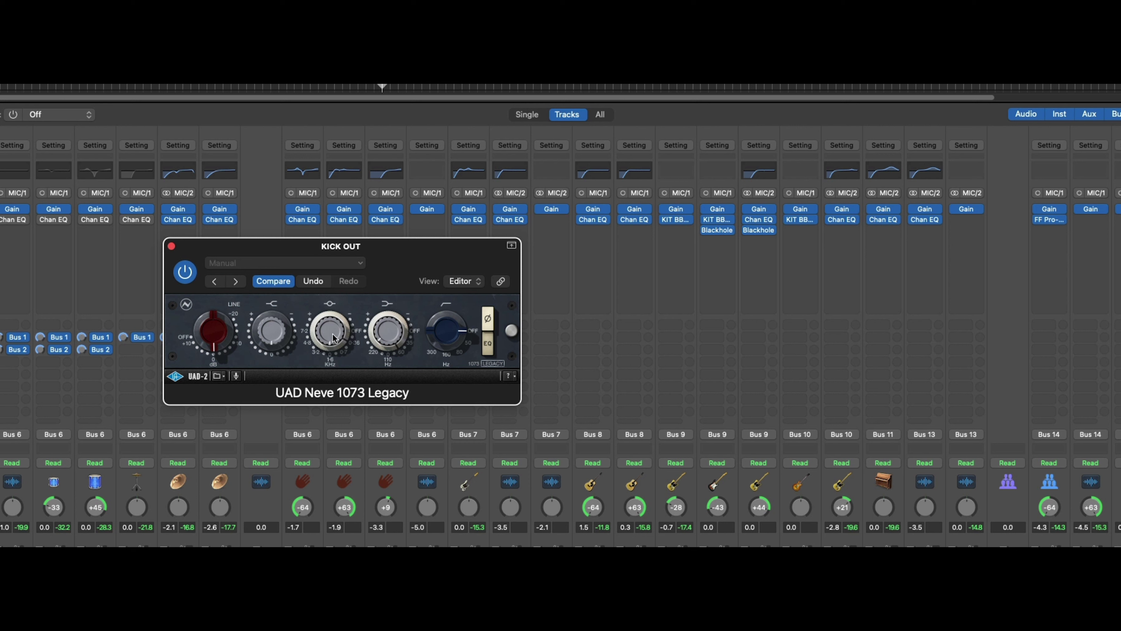
{"action": "left_click_drag", "start_coordinate": [334, 341], "coordinate": [333, 343]}
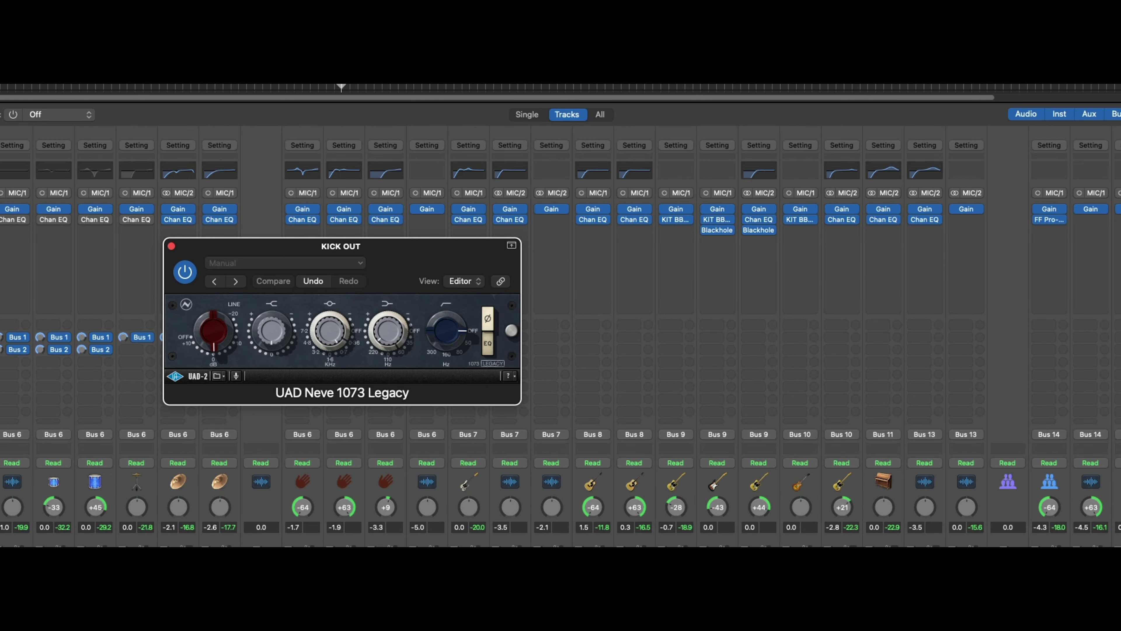
Step: Open the KICK IN Neve 1073 and nudge its mid-band frequency knob
{"action": "left_click", "coordinate": [13, 219]}
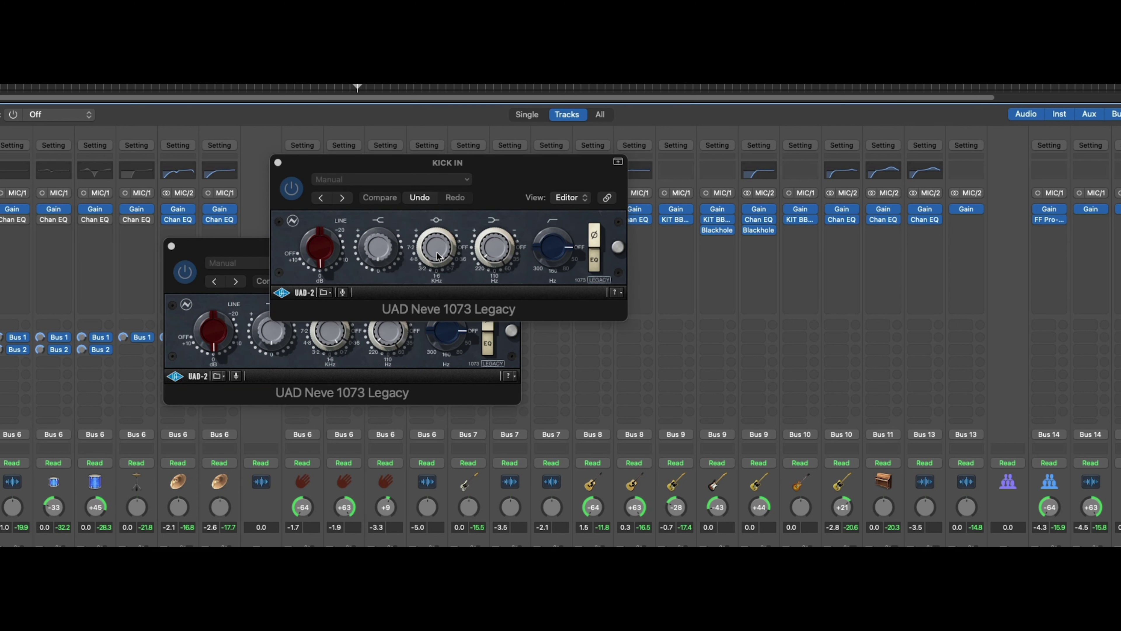
{"action": "left_click_drag", "start_coordinate": [441, 256], "coordinate": [439, 254]}
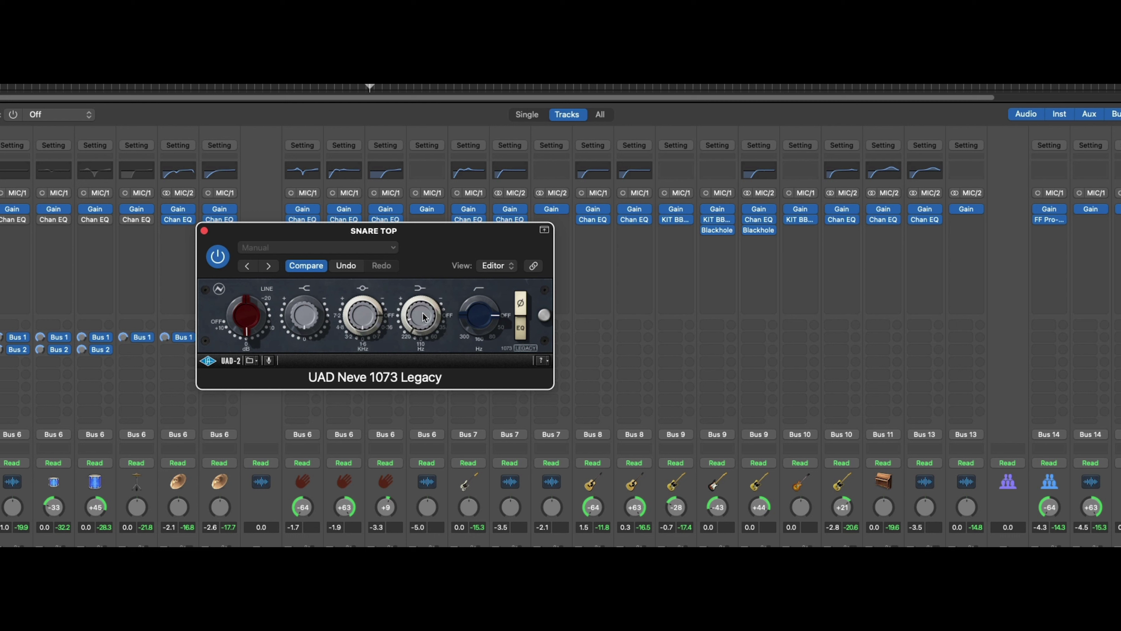
Step: Set the SNARE TOP high-pass to 80 Hz, retune the low and mid bands, then close it
{"action": "left_click", "coordinate": [502, 327]}
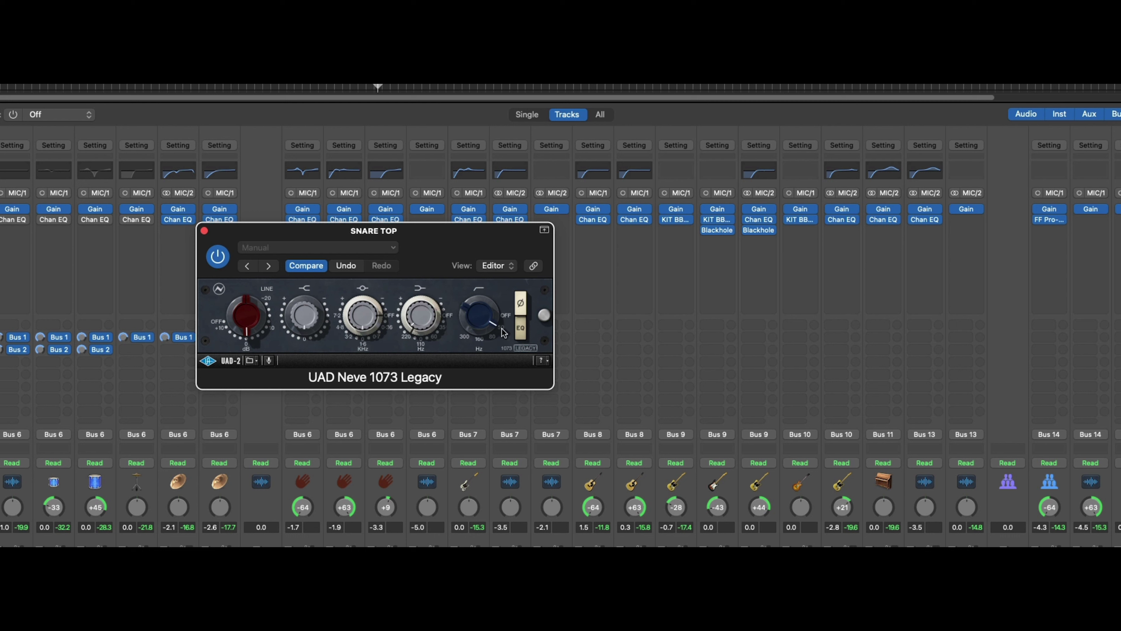
{"action": "left_click", "coordinate": [486, 337]}
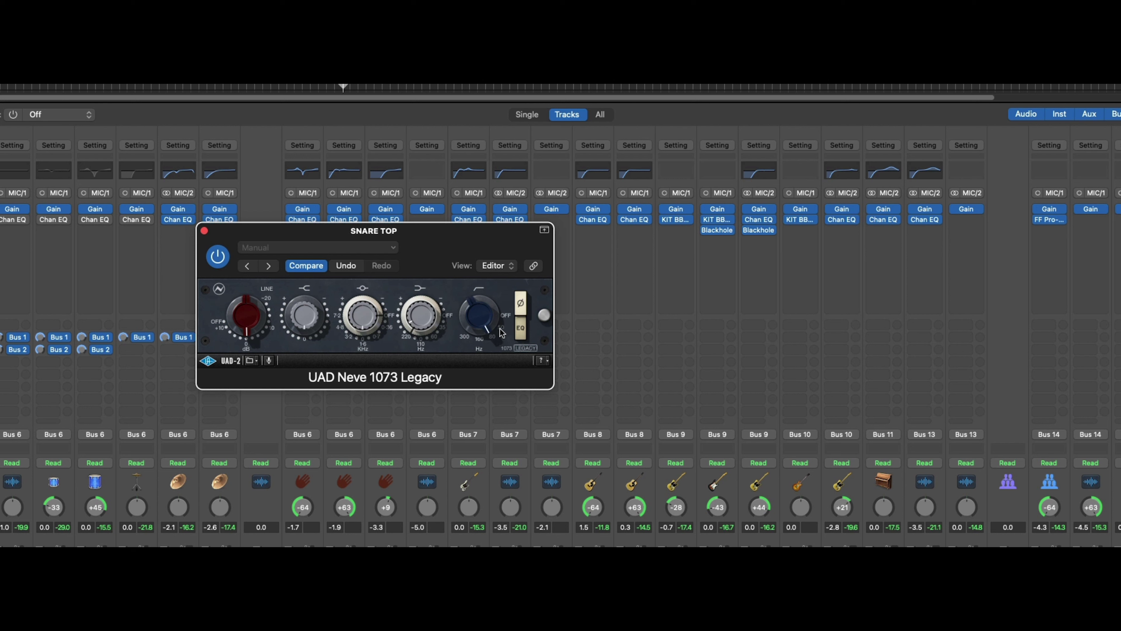
{"action": "scroll", "coordinate": [751, 309], "scroll_direction": "down", "scroll_amount": 5}
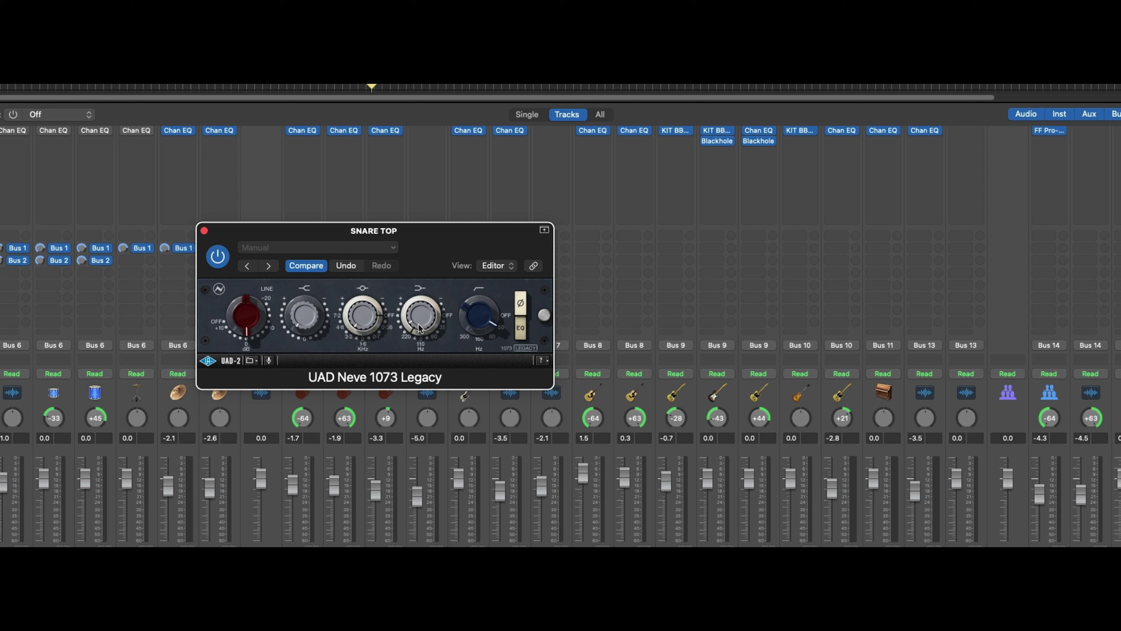
{"action": "left_click_drag", "start_coordinate": [420, 332], "coordinate": [375, 282]}
{"action": "left_click_drag", "start_coordinate": [369, 339], "coordinate": [352, 346]}
{"action": "left_click", "coordinate": [203, 230]}
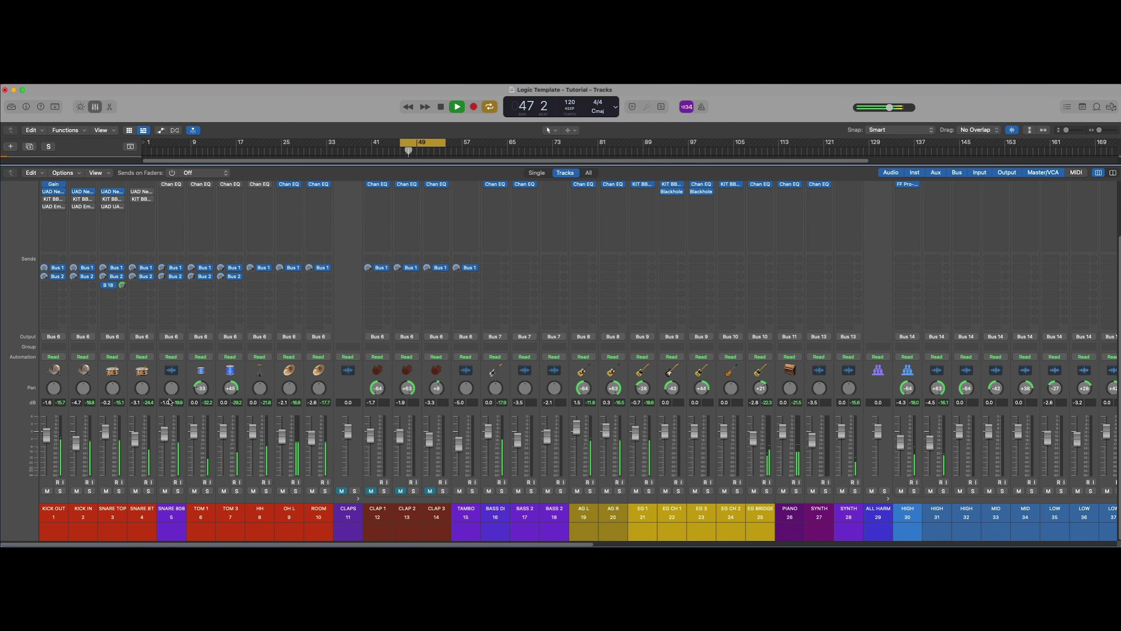
Step: Stop playback and adjust the high and mid bands on SNARE BT's Neve 1073
{"action": "mouse_move", "coordinate": [106, 193]}
{"action": "key", "text": "space"}
{"action": "left_click", "coordinate": [141, 192]}
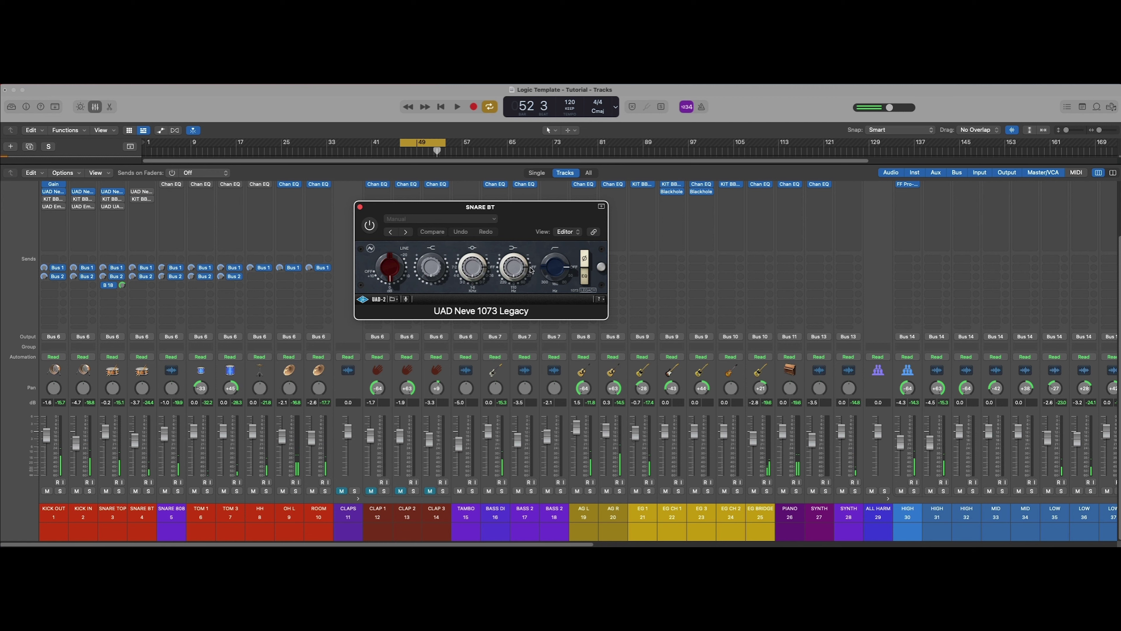
{"action": "left_click", "coordinate": [526, 285]}
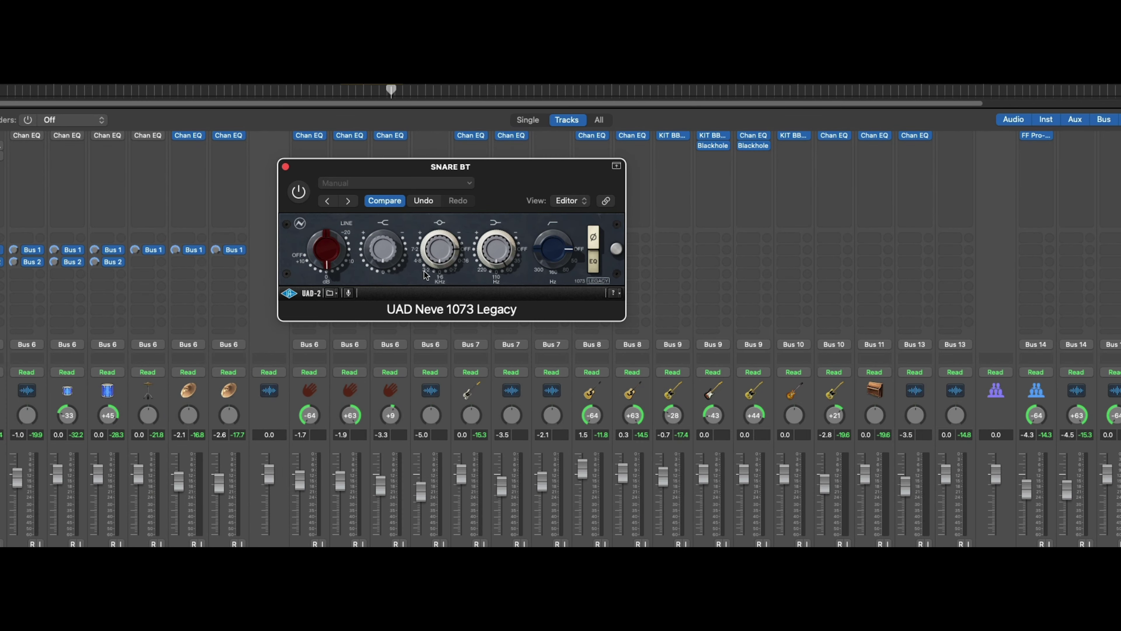
{"action": "left_click_drag", "start_coordinate": [382, 245], "coordinate": [382, 238]}
{"action": "left_click", "coordinate": [286, 167]}
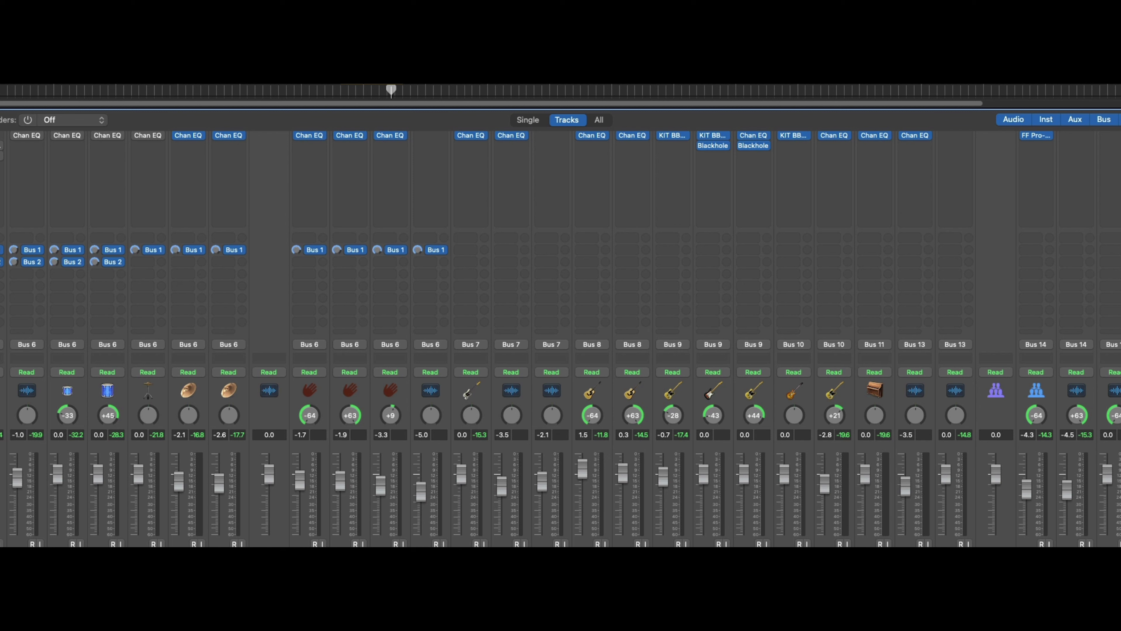
Step: A/B the SNARE BT Neve 1073 on and off during playback, then close it
{"action": "key", "text": "v"}
{"action": "left_click_drag", "start_coordinate": [415, 170], "coordinate": [340, 191]}
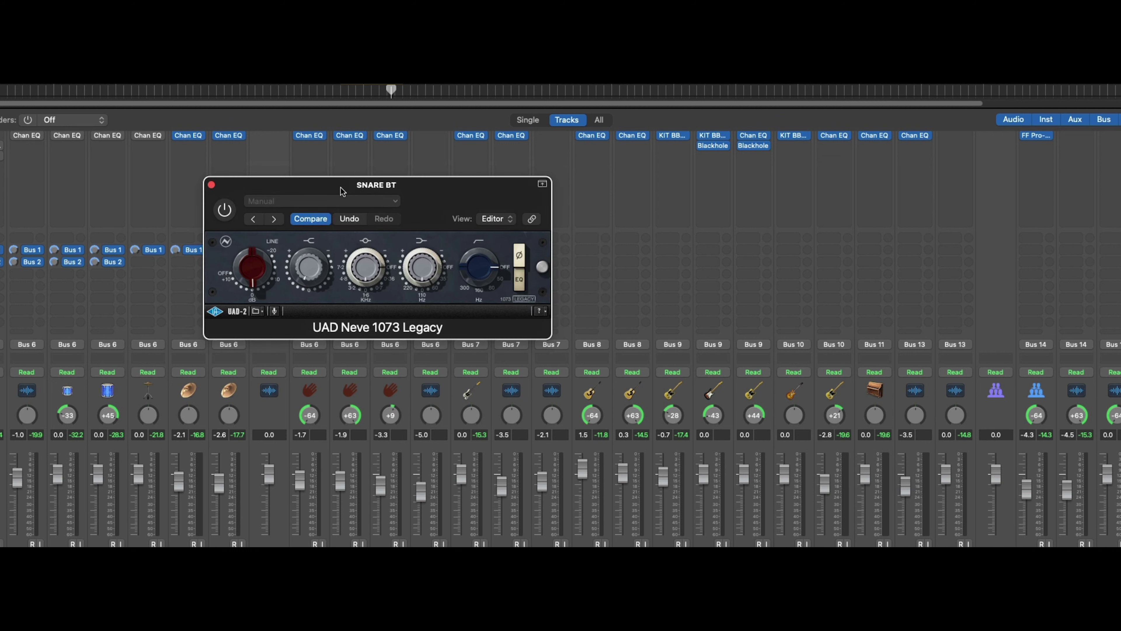
{"action": "key", "text": "space"}
{"action": "left_click", "coordinate": [226, 211]}
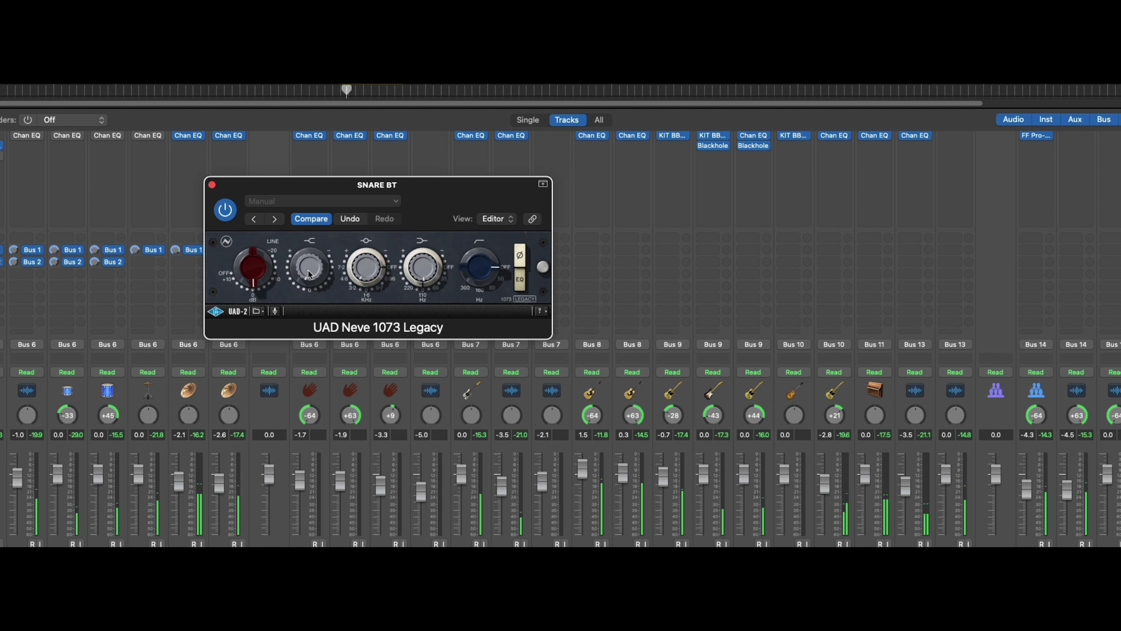
{"action": "left_click", "coordinate": [226, 210]}
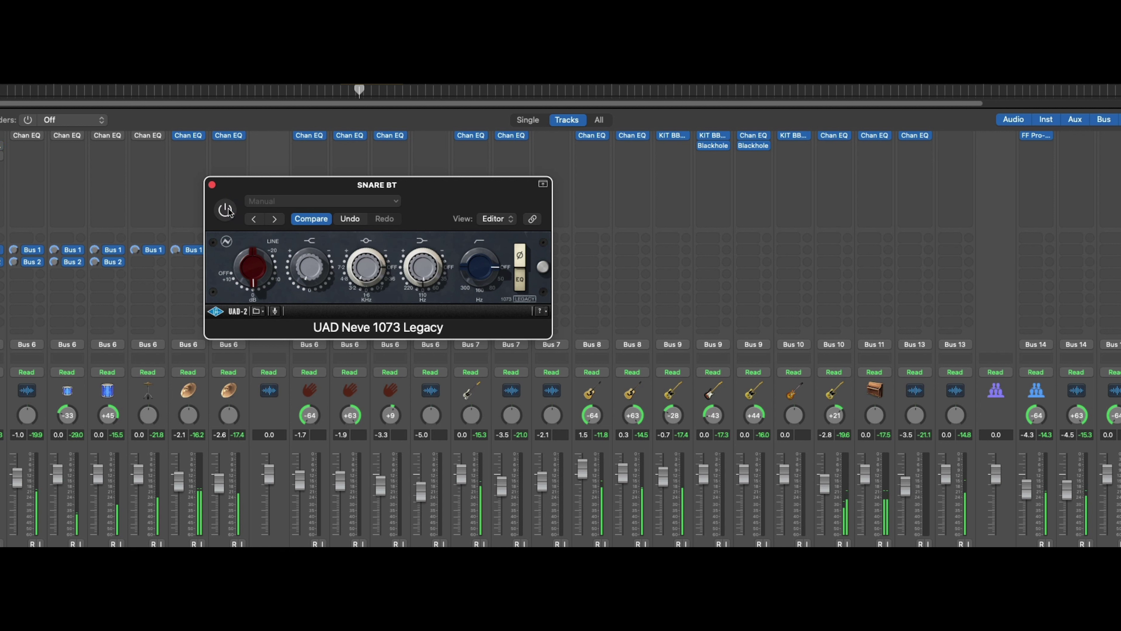
{"action": "left_click", "coordinate": [212, 184]}
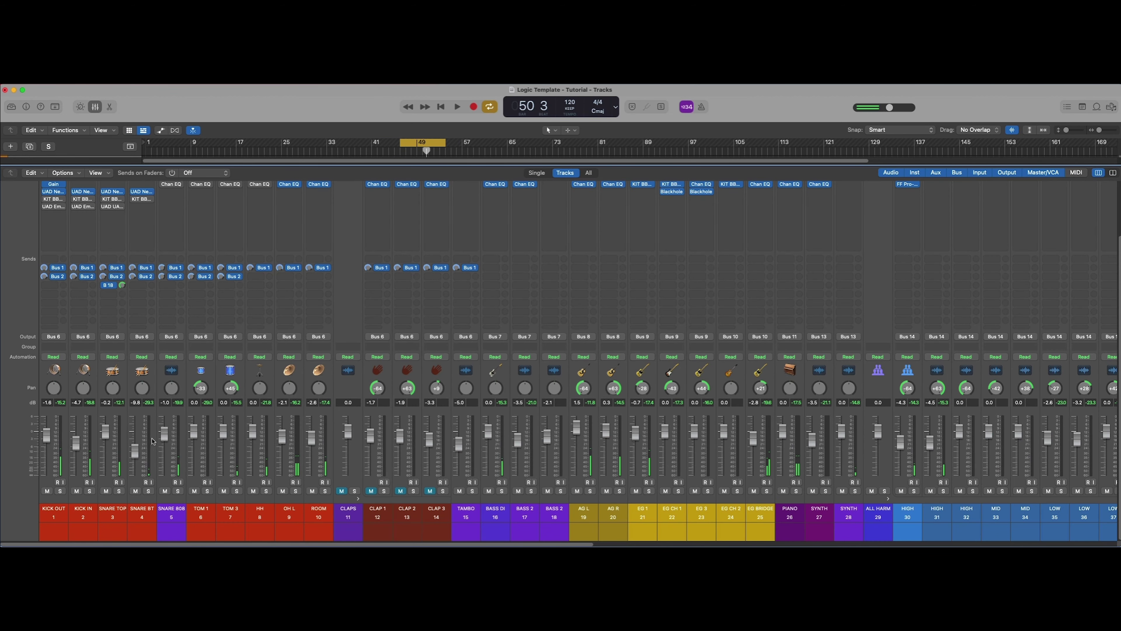
Step: Give the SNARE 808 Channel EQ a 113 Hz low cut with a 12 dB/Oct slope
{"action": "left_click", "coordinate": [177, 490]}
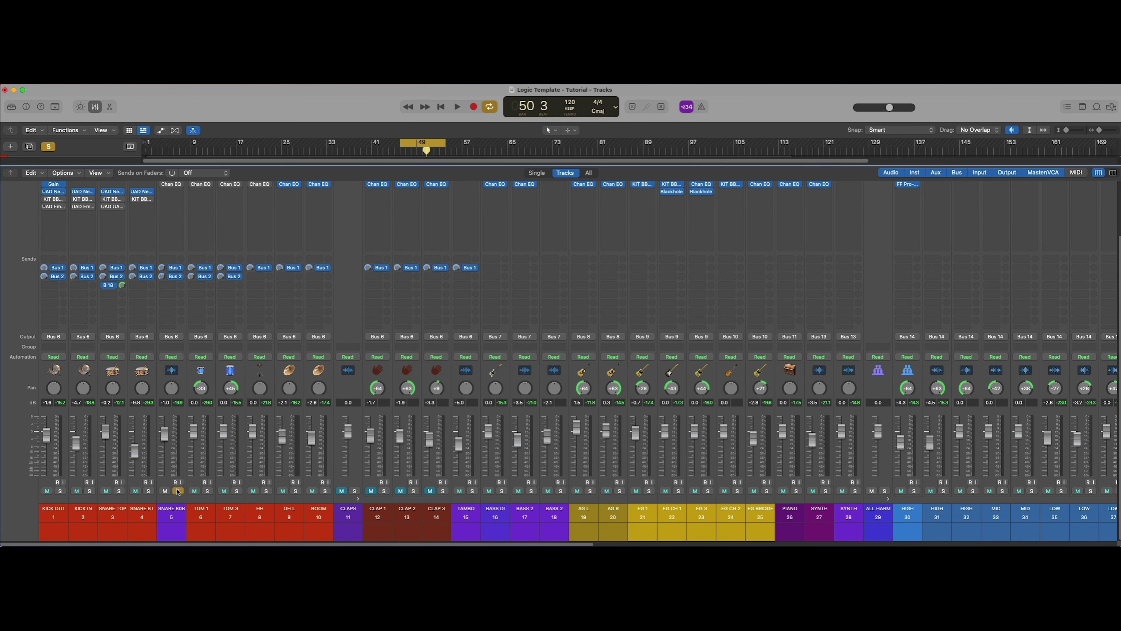
{"action": "left_click", "coordinate": [177, 491]}
{"action": "left_click", "coordinate": [172, 184]}
{"action": "key", "text": "space"}
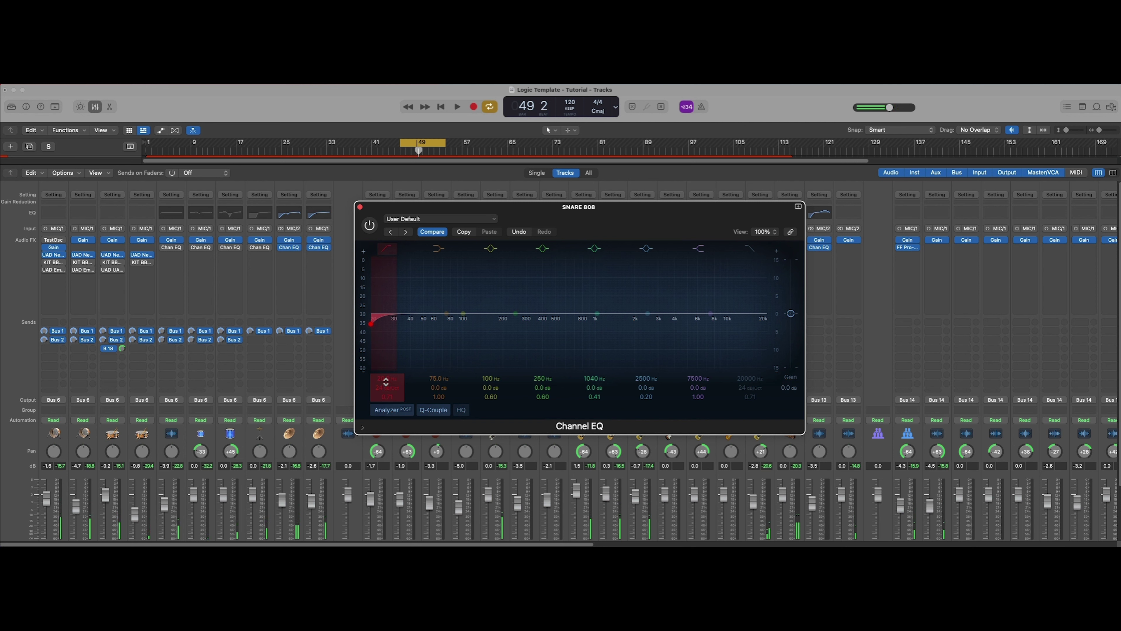
{"action": "left_click_drag", "start_coordinate": [385, 383], "coordinate": [386, 342]}
{"action": "left_click_drag", "start_coordinate": [386, 385], "coordinate": [387, 393]}
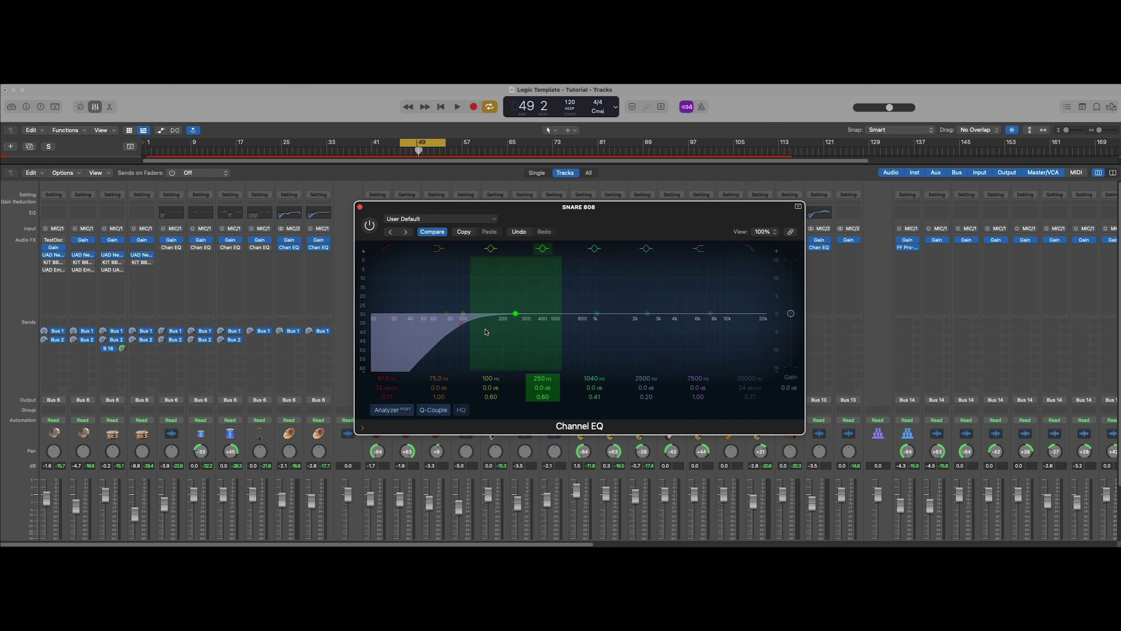
Step: Audition the SNARE 808 EQ during playback, then close it and stop playback
{"action": "key", "text": "space"}
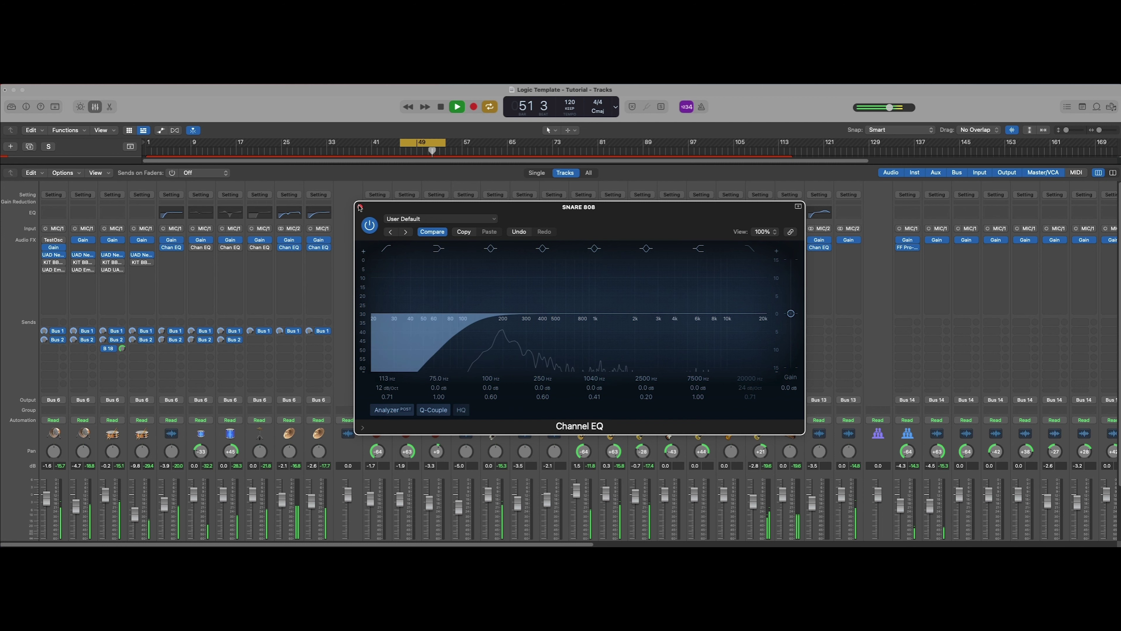
{"action": "key", "text": "super+w"}
{"action": "key", "text": "space"}
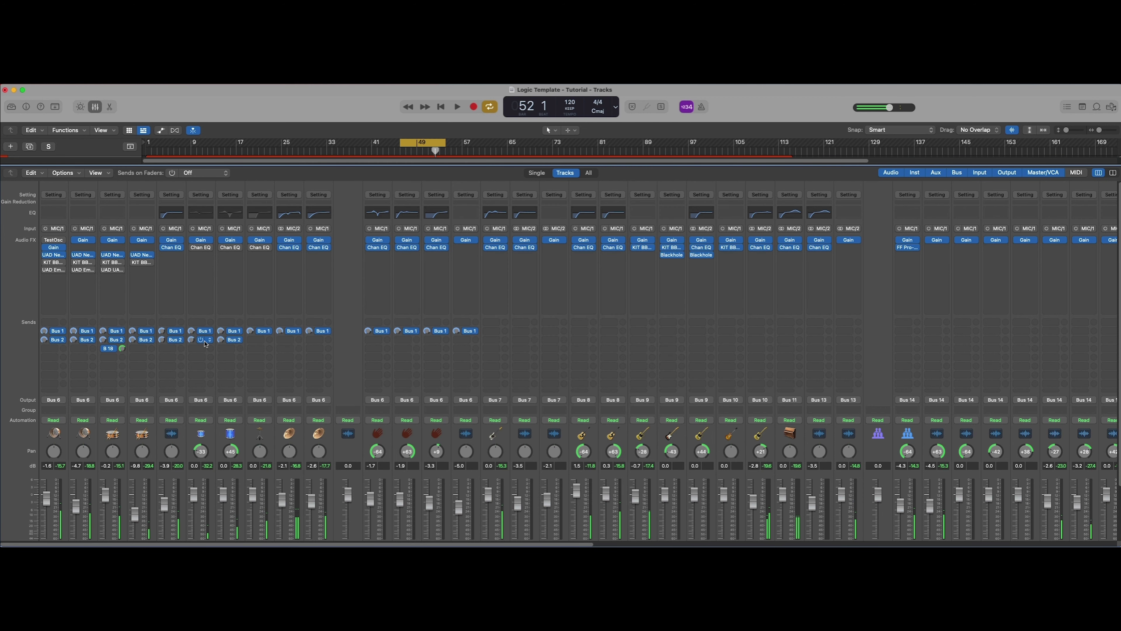
{"action": "scroll", "coordinate": [173, 419], "scroll_direction": "down", "scroll_amount": 4}
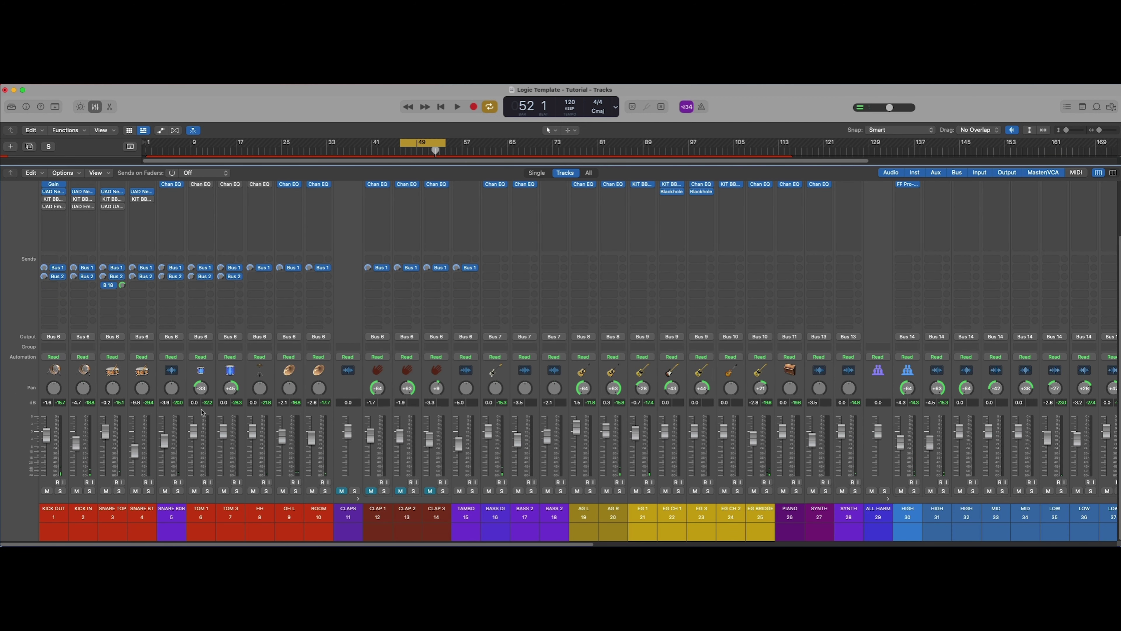
Step: Restart playback from bar 47 and switch on TOM 1's Channel EQ low cut, raising its frequency
{"action": "key", "text": "space"}
{"action": "scroll", "coordinate": [200, 220], "scroll_direction": "up", "scroll_amount": 3}
{"action": "left_click", "coordinate": [201, 234]}
{"action": "left_click", "coordinate": [386, 249]}
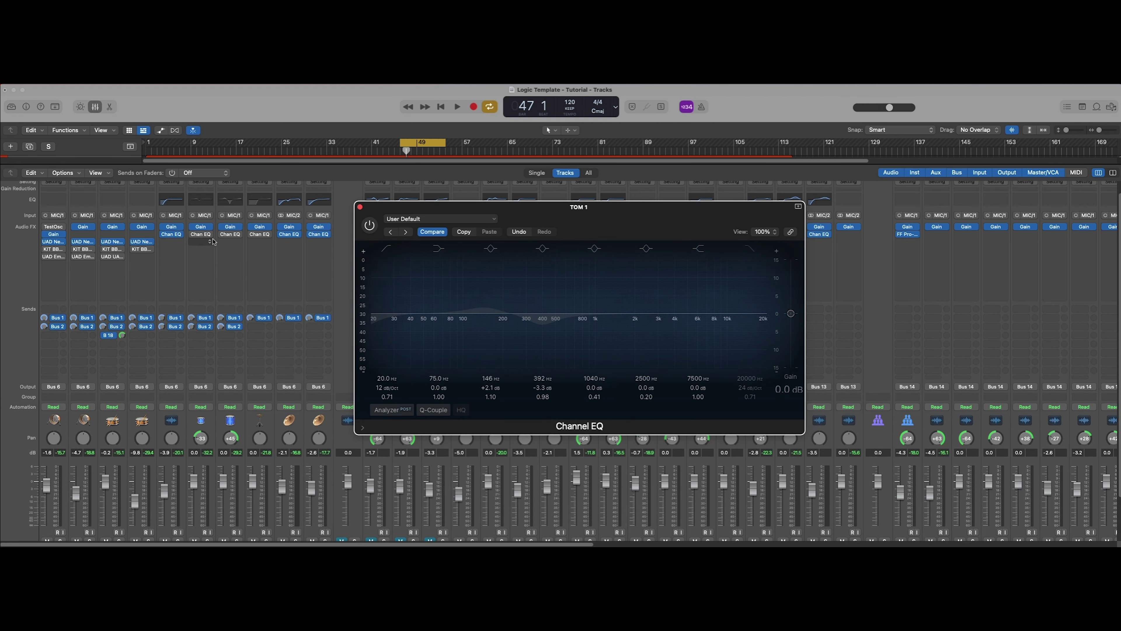
{"action": "left_click_drag", "start_coordinate": [388, 314], "coordinate": [508, 315]}
{"action": "left_click_drag", "start_coordinate": [508, 314], "coordinate": [513, 315]}
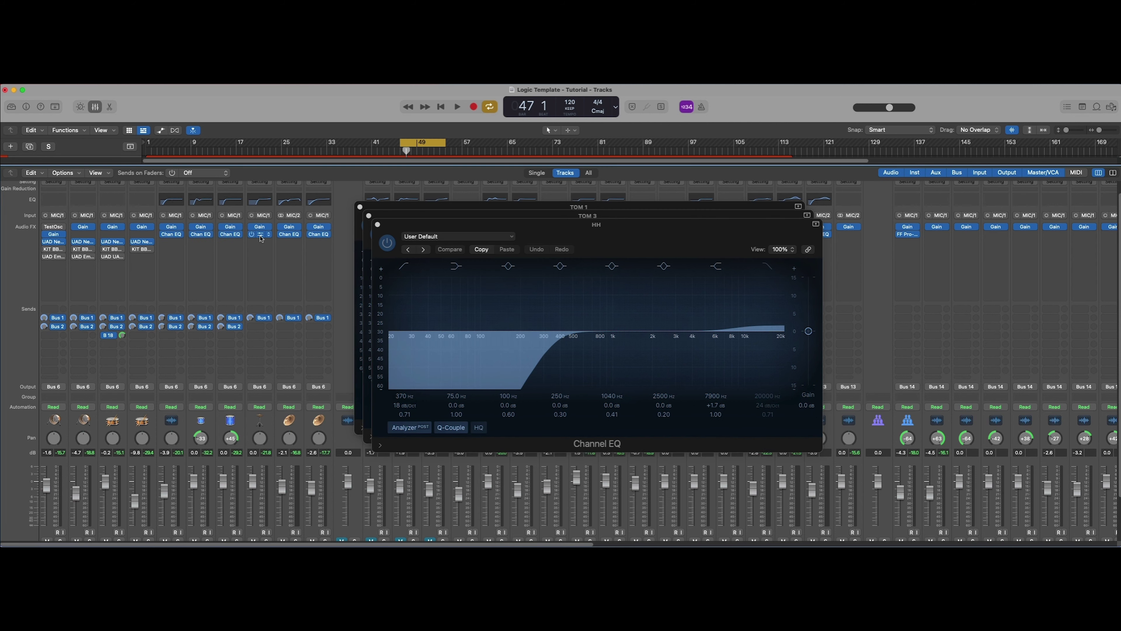
Step: Play the toms, then close the HH, TOM 3 and TOM 1 Channel EQ windows and stop playback
{"action": "key", "text": "space"}
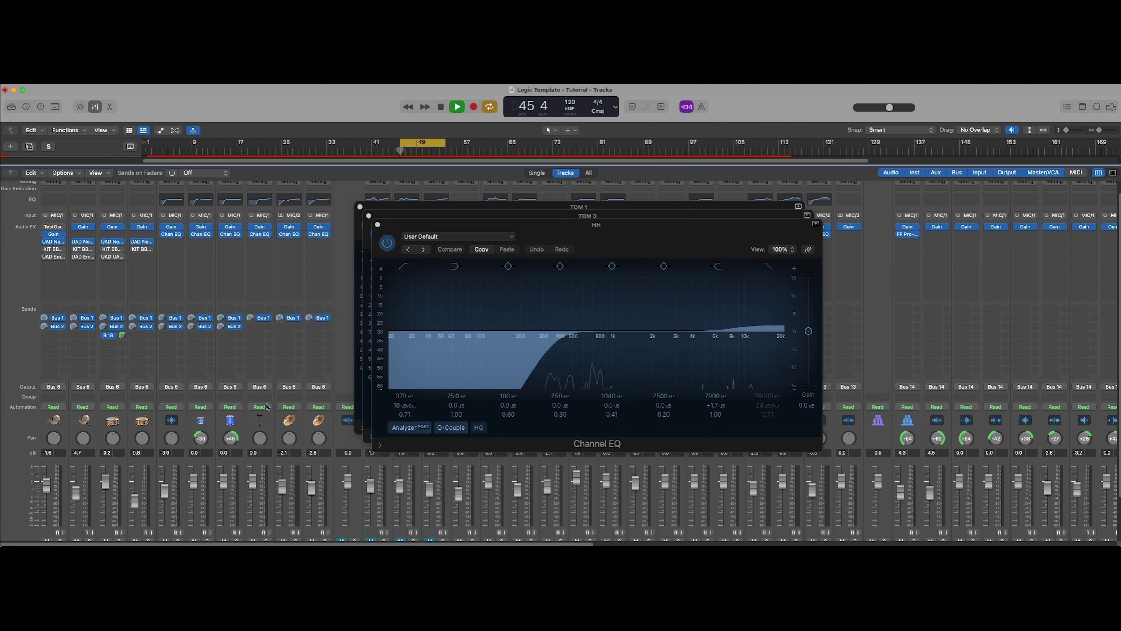
{"action": "scroll", "coordinate": [268, 408], "scroll_direction": "down", "scroll_amount": 3}
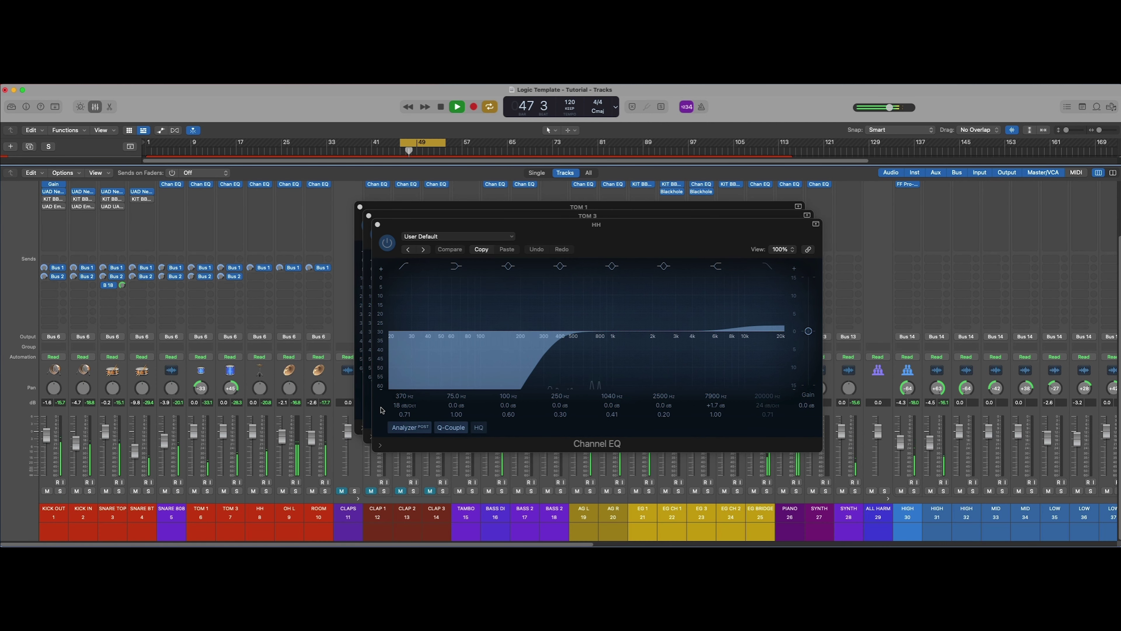
{"action": "left_click", "coordinate": [377, 225]}
{"action": "left_click", "coordinate": [369, 216]}
{"action": "left_click", "coordinate": [360, 207]}
{"action": "key", "text": "space"}
{"action": "scroll", "coordinate": [260, 308], "scroll_direction": "up", "scroll_amount": 3}
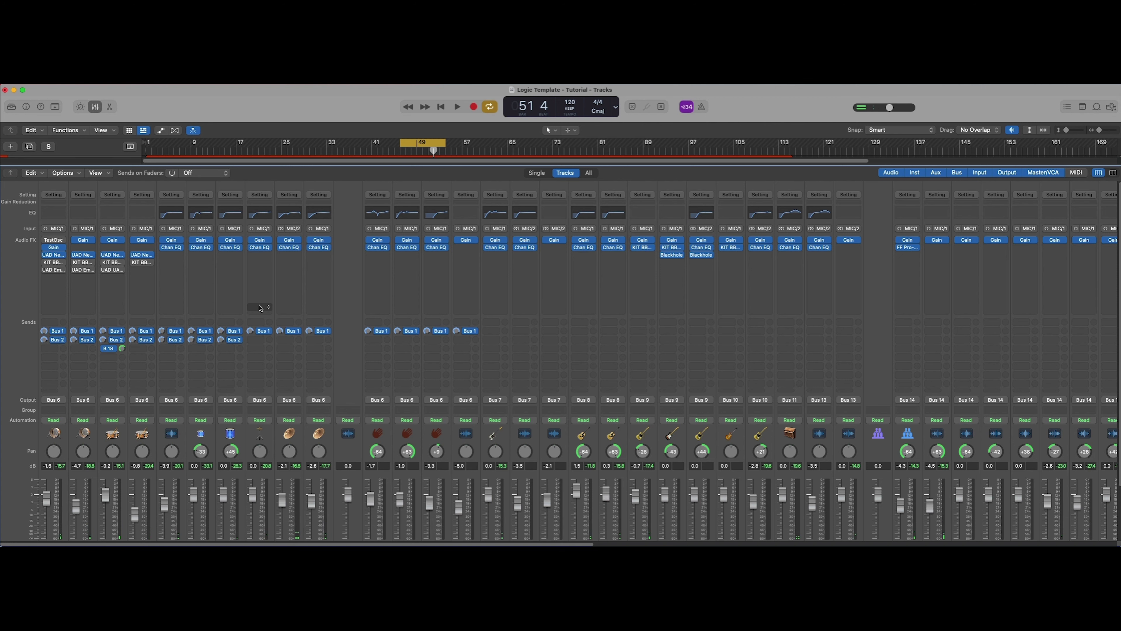
Step: Add a Channel EQ to the DRUMS bus and raise its low cut to about 34 Hz, comparing off and on
{"action": "scroll", "coordinate": [261, 308], "scroll_direction": "right", "scroll_amount": 15}
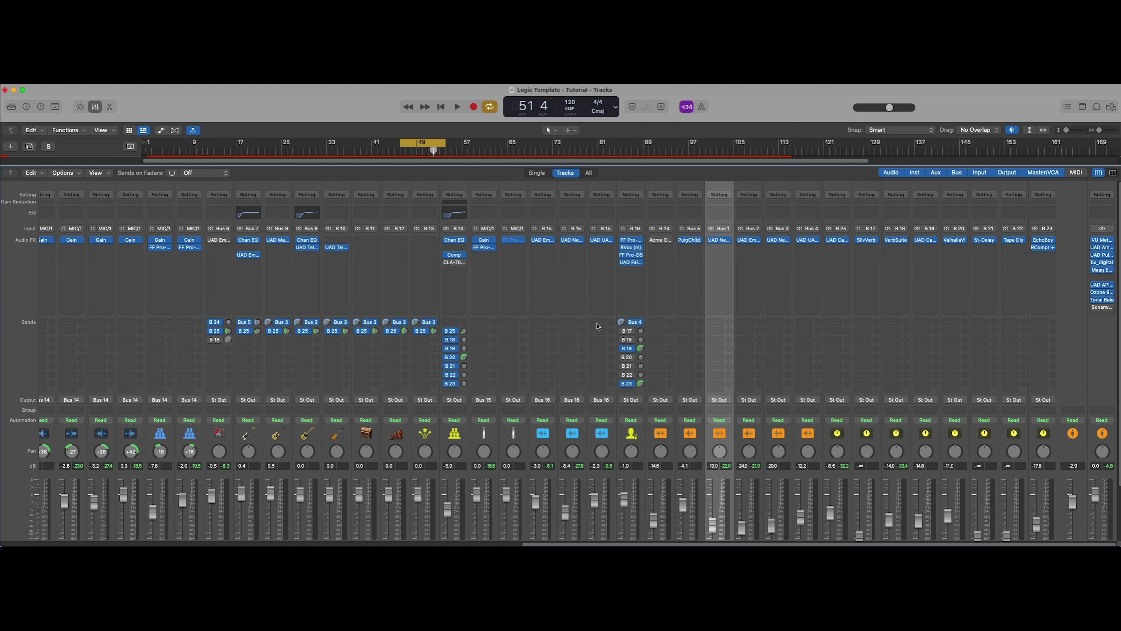
{"action": "scroll", "coordinate": [597, 327], "scroll_direction": "left", "scroll_amount": 10}
{"action": "scroll", "coordinate": [596, 326], "scroll_direction": "down", "scroll_amount": 1}
{"action": "left_click", "coordinate": [474, 204]}
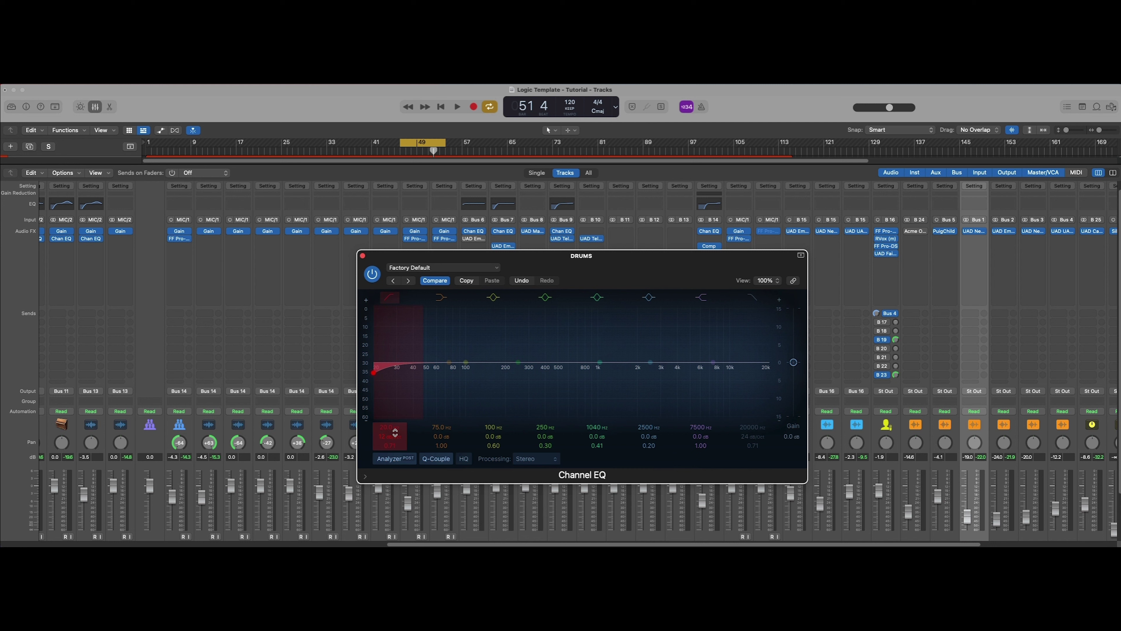
{"action": "key", "text": "space"}
{"action": "left_click_drag", "start_coordinate": [389, 428], "coordinate": [390, 431]}
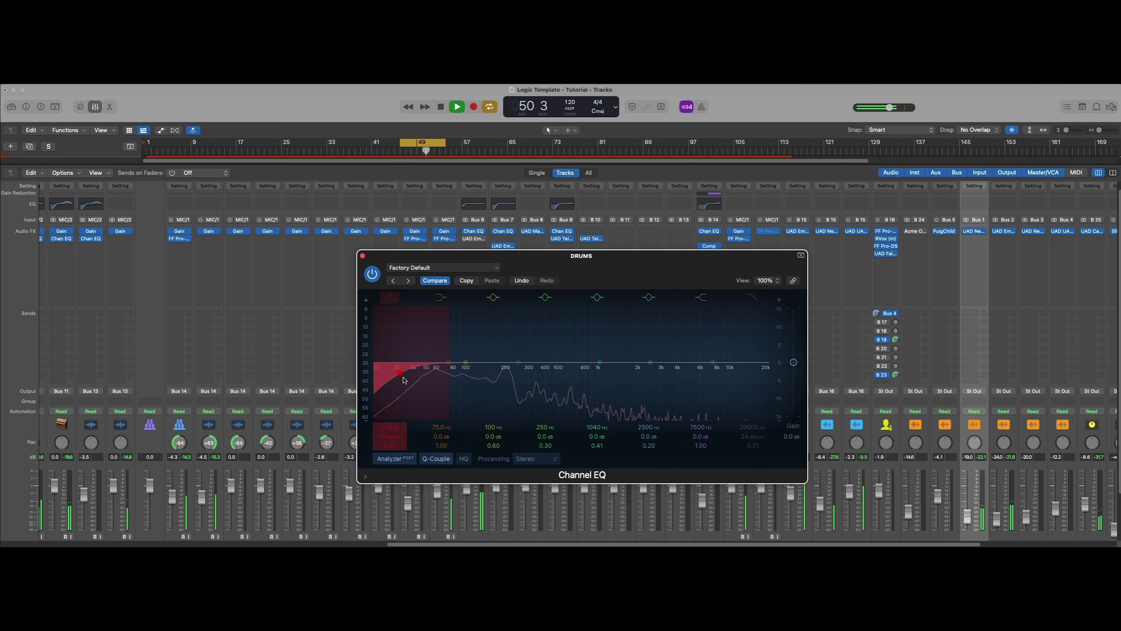
{"action": "left_click", "coordinate": [390, 299]}
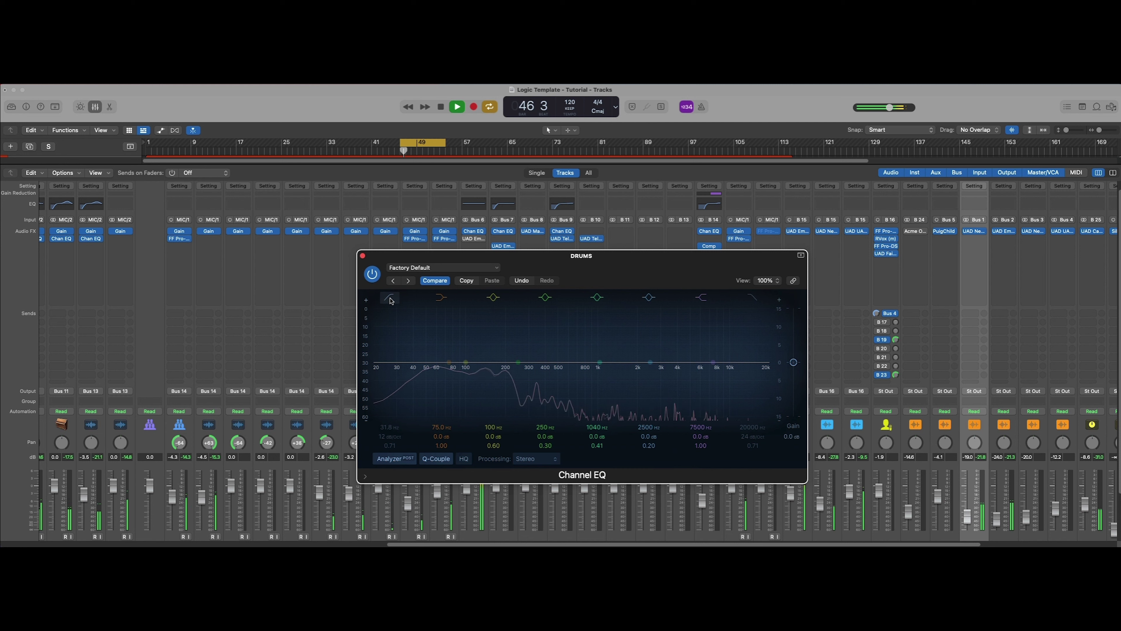
{"action": "left_click", "coordinate": [390, 299]}
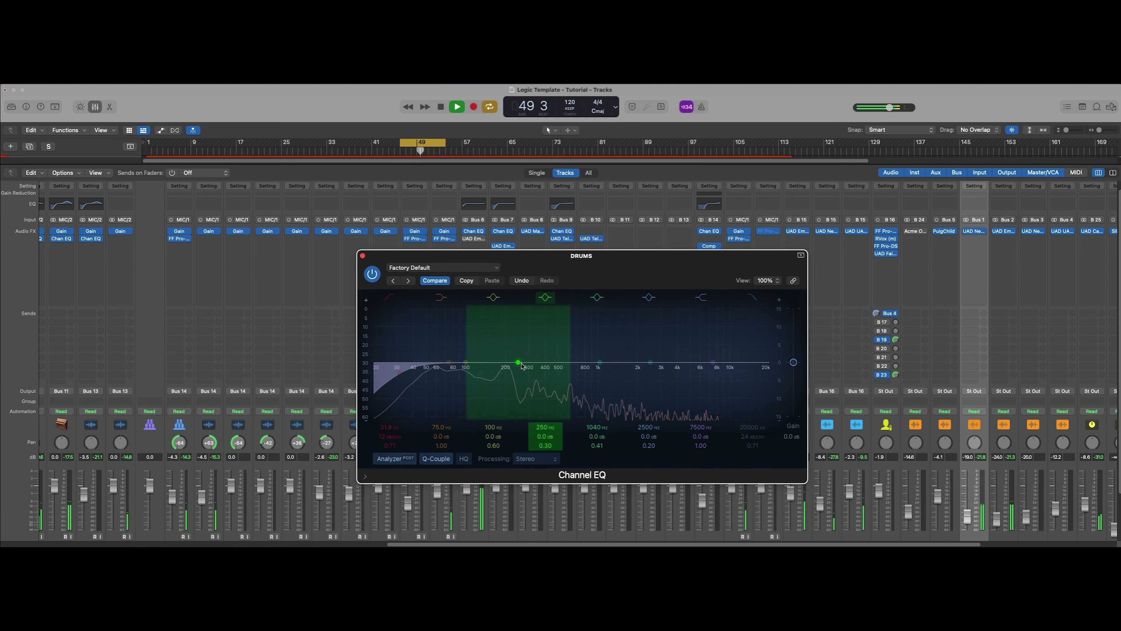
Step: Dip the DRUMS bus about -4.9 dB at 444 Hz, A/B it, and boost slightly around 7650 Hz
{"action": "mouse_move", "coordinate": [521, 365]}
{"action": "left_mouse_down"}
{"action": "mouse_move", "coordinate": [546, 382]}
{"action": "mouse_move", "coordinate": [530, 376]}
{"action": "left_mouse_up"}
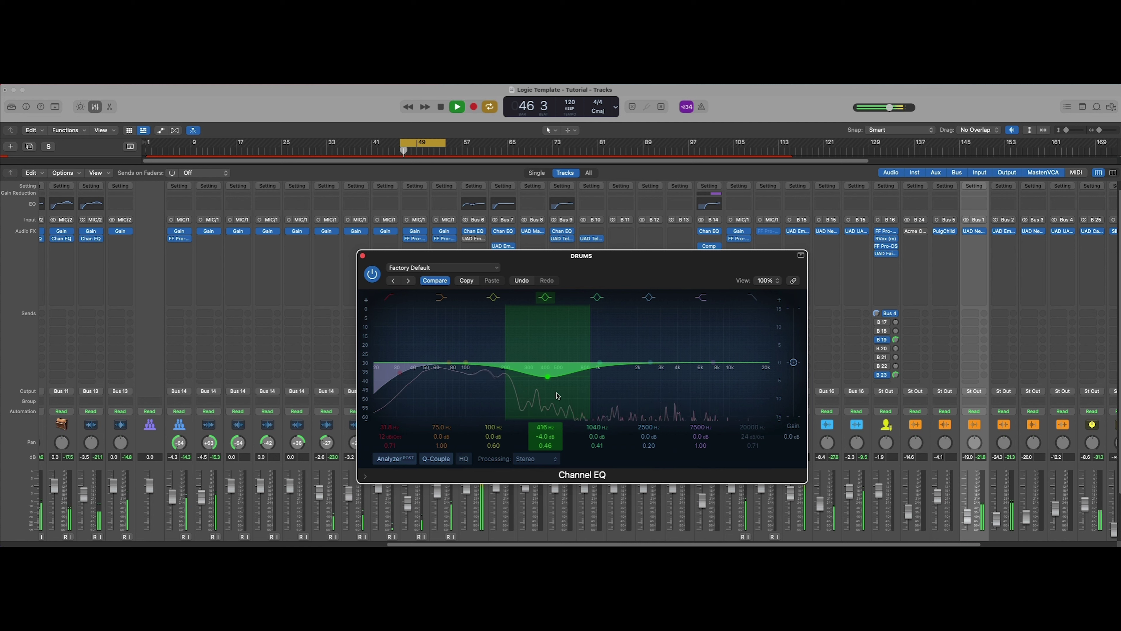
{"action": "left_click_drag", "start_coordinate": [547, 377], "coordinate": [541, 387]}
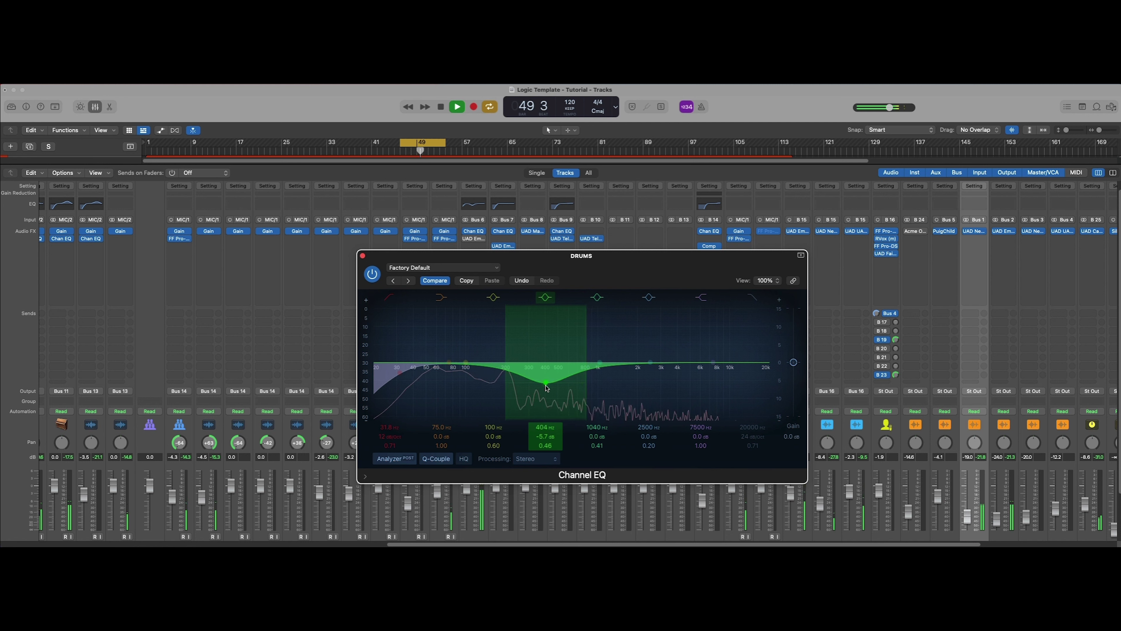
{"action": "left_click_drag", "start_coordinate": [546, 388], "coordinate": [551, 383]}
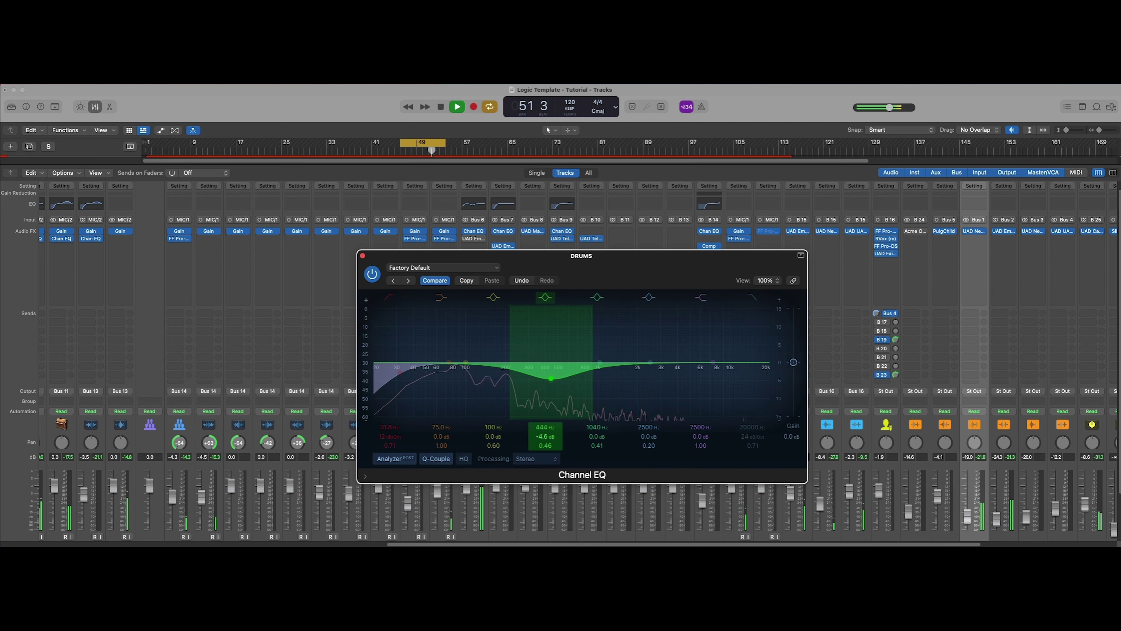
{"action": "left_click", "coordinate": [546, 298]}
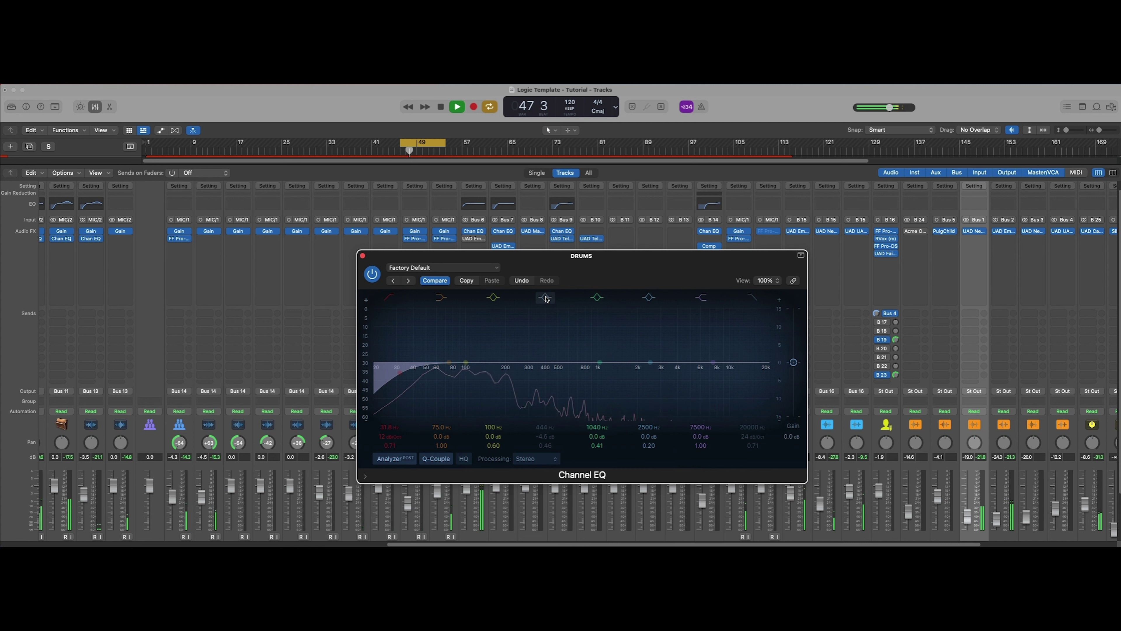
{"action": "left_click", "coordinate": [546, 299]}
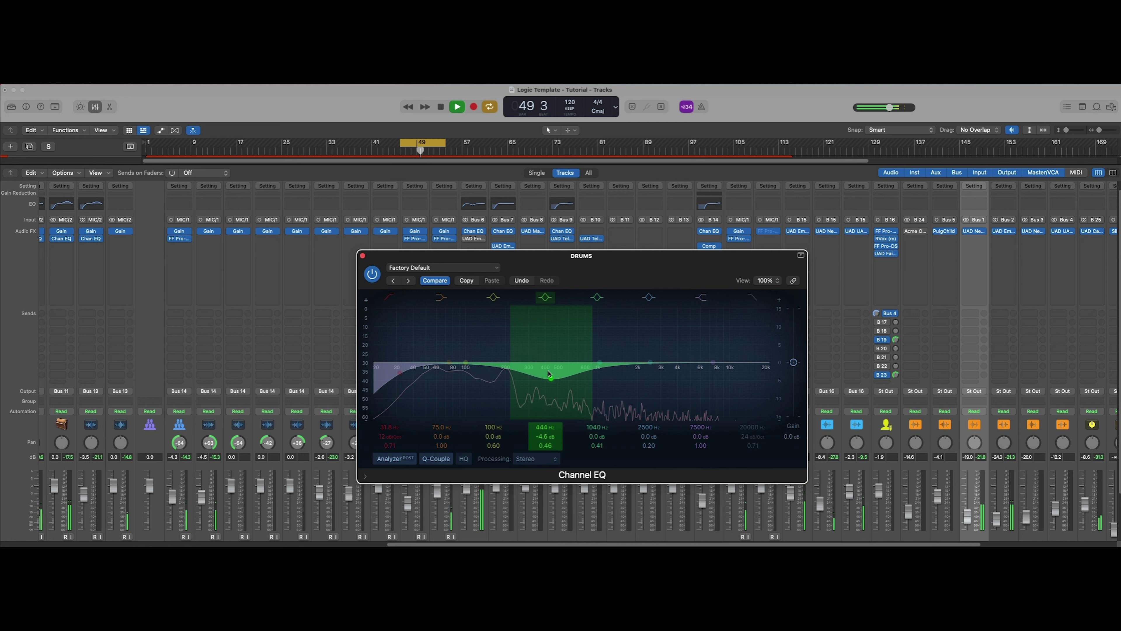
{"action": "left_click_drag", "start_coordinate": [712, 362], "coordinate": [716, 358]}
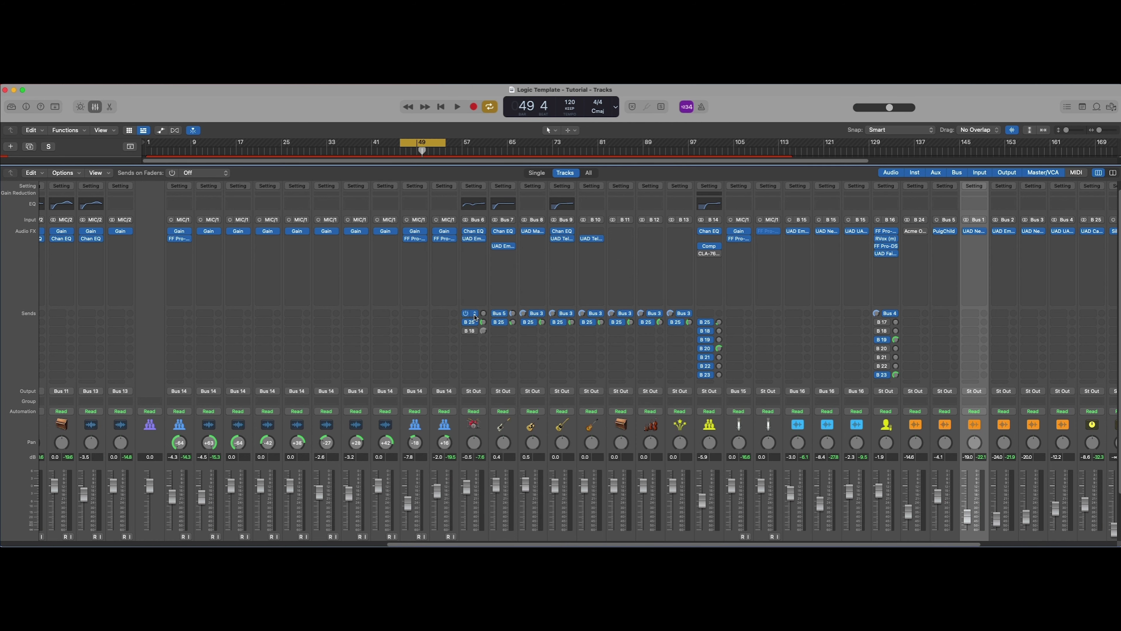
Step: Confirm the DRUMS B 25 send routes to I CHAMBER, then play and stop the drums to hear it
{"action": "left_click", "coordinate": [469, 324]}
{"action": "left_click", "coordinate": [456, 331]}
{"action": "scroll", "coordinate": [472, 323], "scroll_direction": "right", "scroll_amount": 5}
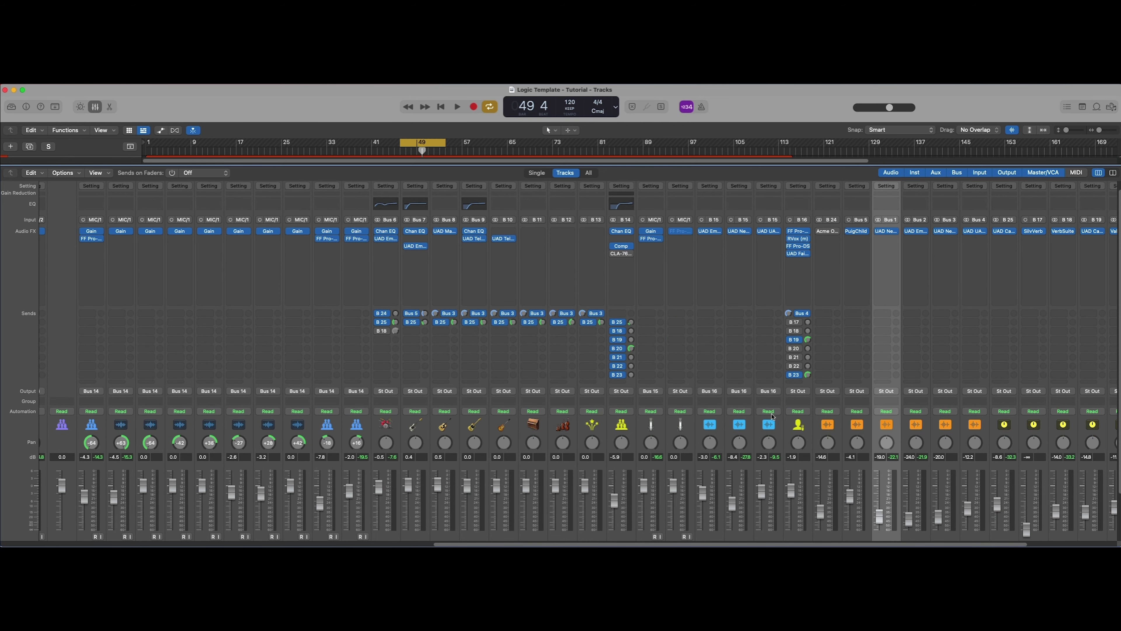
{"action": "scroll", "coordinate": [798, 424], "scroll_direction": "right", "scroll_amount": 8}
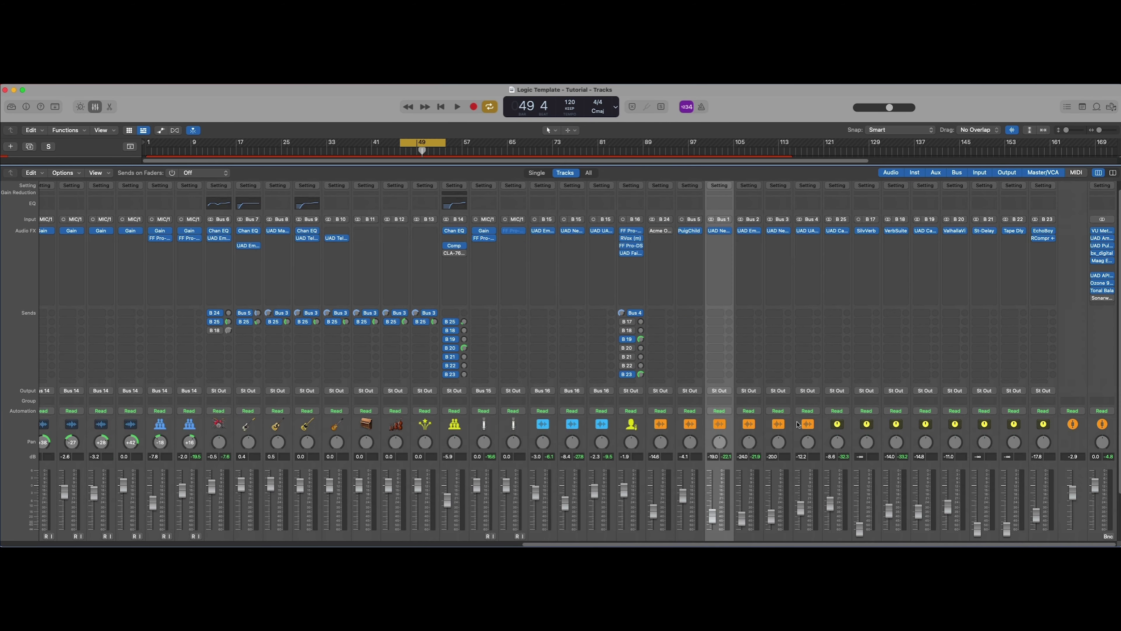
{"action": "scroll", "coordinate": [798, 424], "scroll_direction": "down", "scroll_amount": 3}
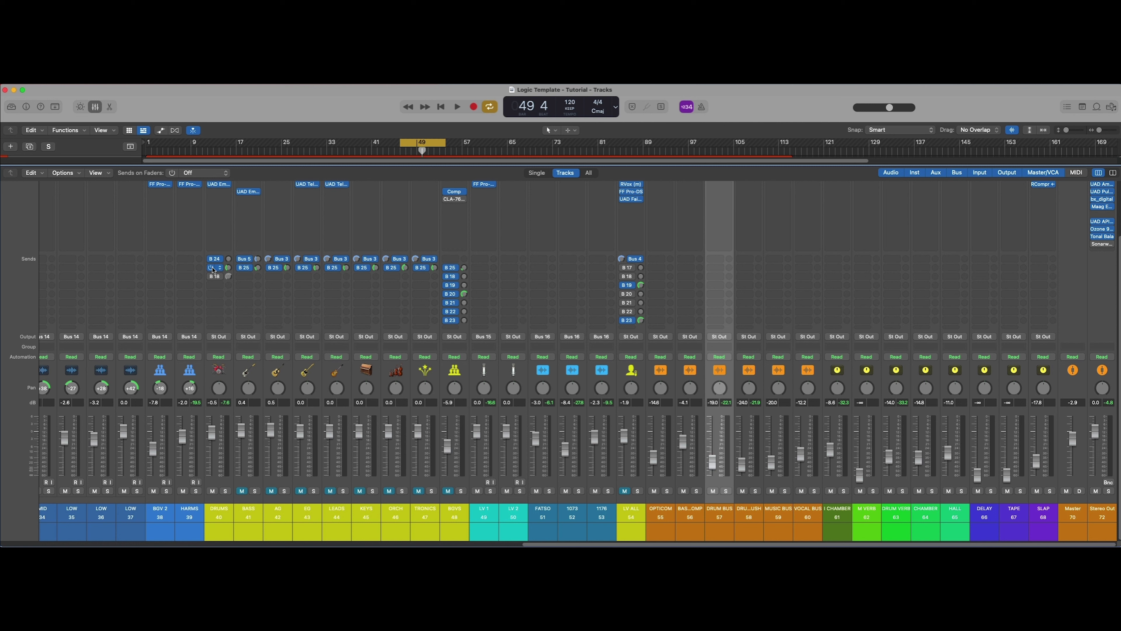
{"action": "key", "text": "space"}
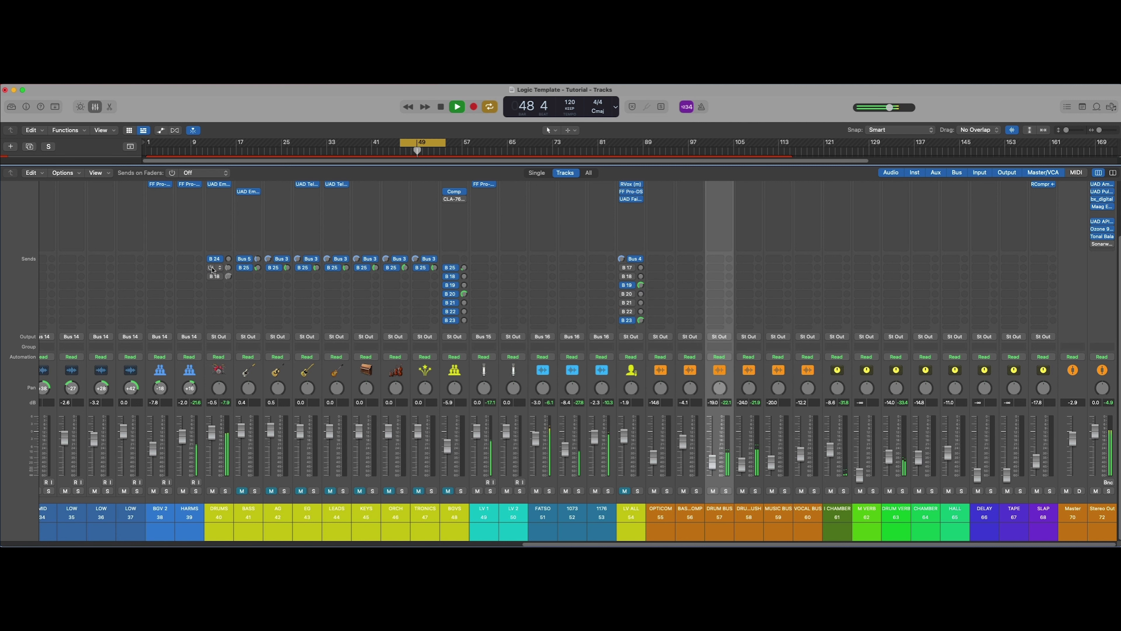
{"action": "key", "text": "space"}
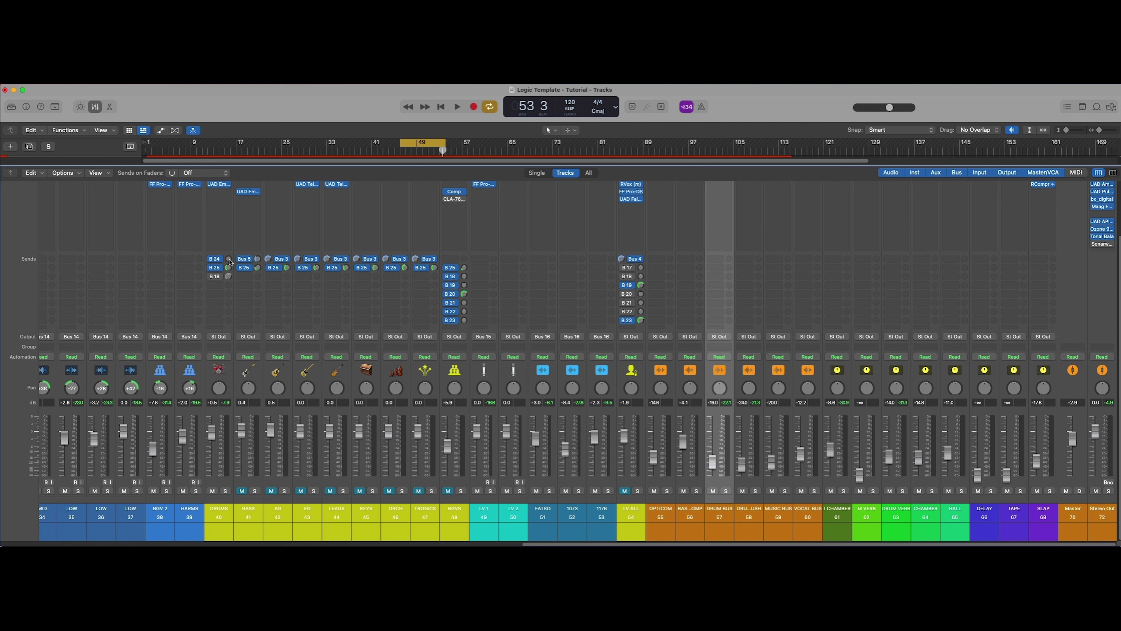
Step: Play the drums and lift the OPTICOM fader from -2.0 dB to about 0.1 dB
{"action": "key", "text": "space"}
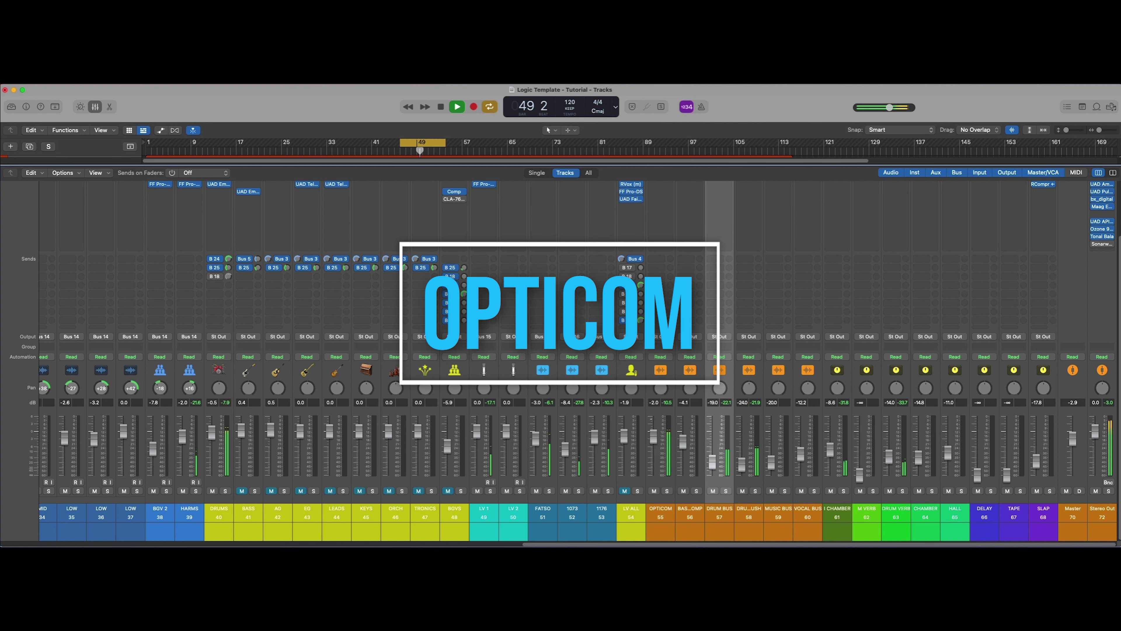
{"action": "left_click_drag", "start_coordinate": [654, 436], "coordinate": [653, 453]}
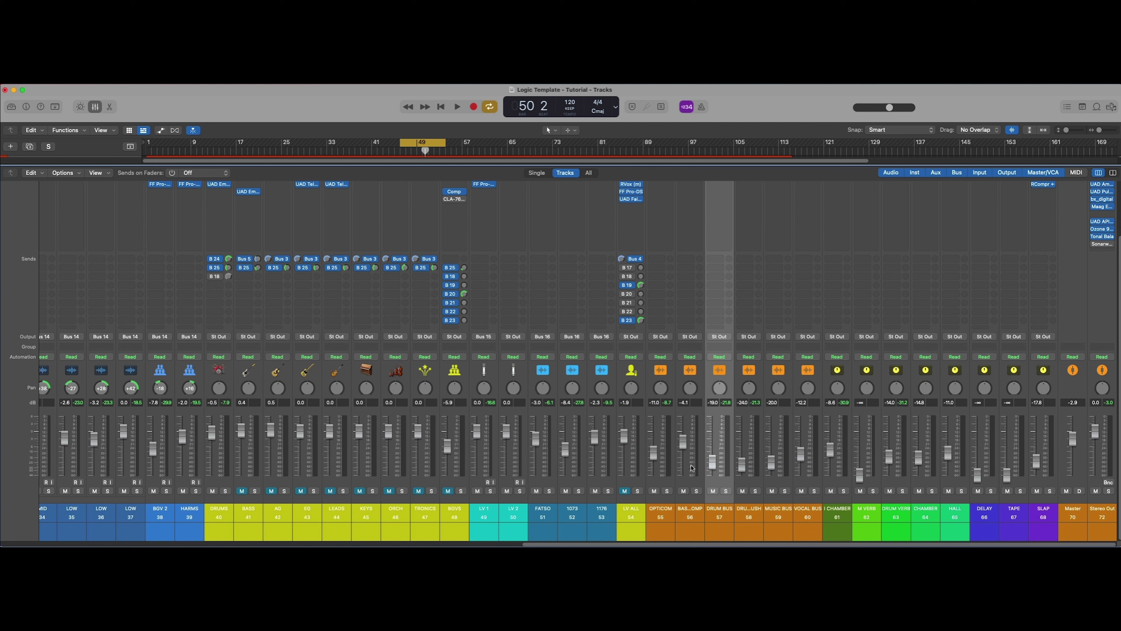
Step: Play the drums while muting, unmuting and re-muting the DRUM VERB return, then stop
{"action": "scroll", "coordinate": [536, 393], "scroll_direction": "left", "scroll_amount": 15}
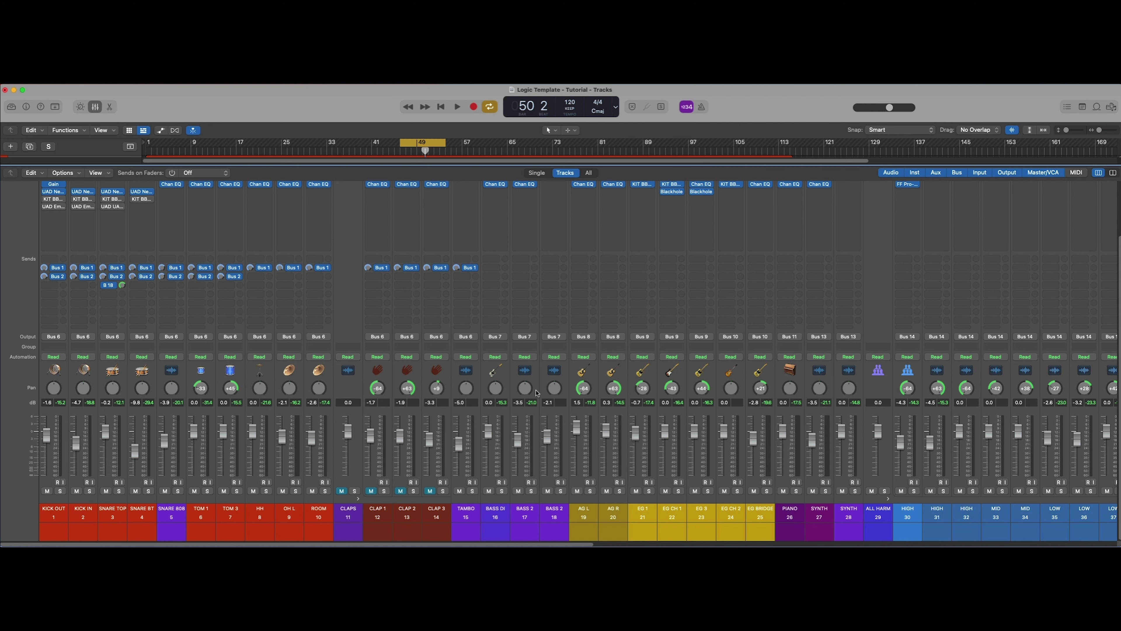
{"action": "scroll", "coordinate": [536, 393], "scroll_direction": "right", "scroll_amount": 10}
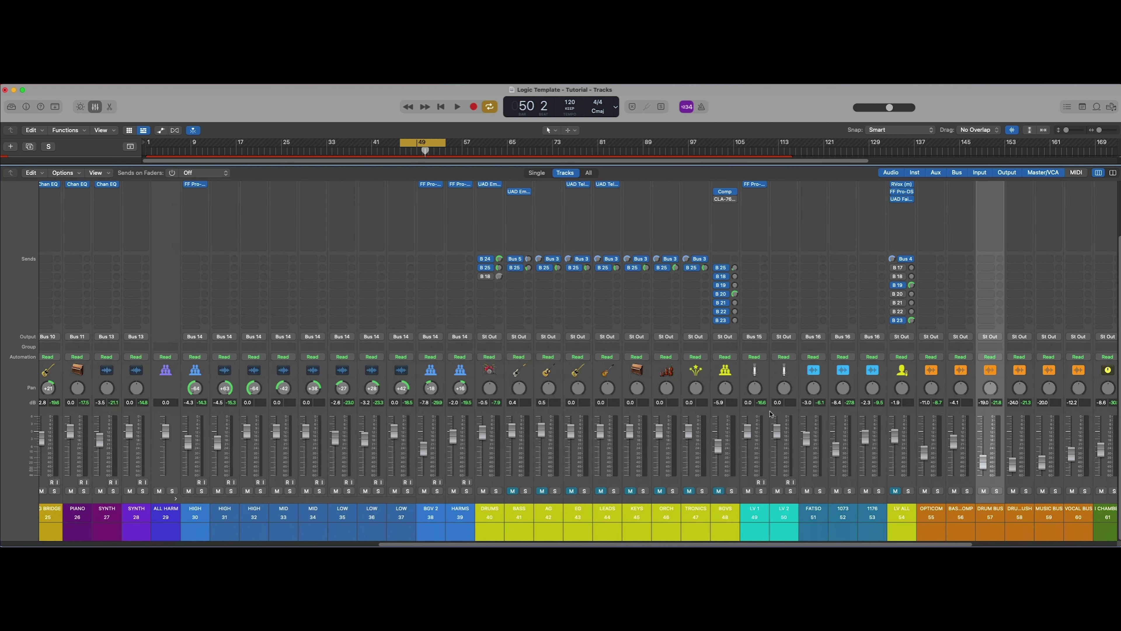
{"action": "scroll", "coordinate": [770, 413], "scroll_direction": "right", "scroll_amount": 4}
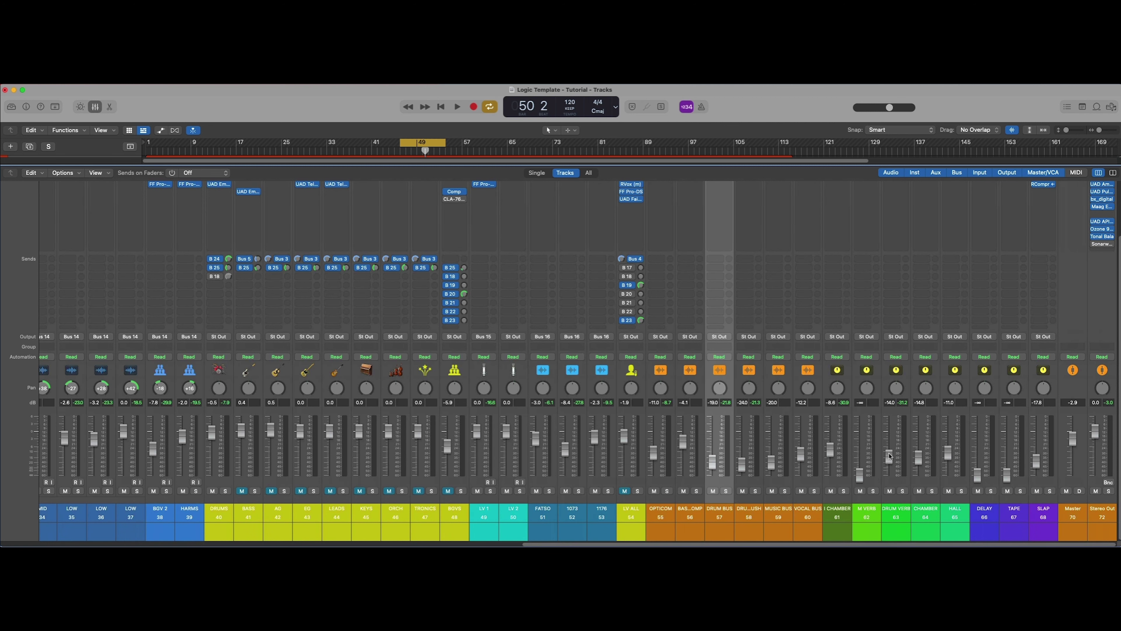
{"action": "key", "text": "space"}
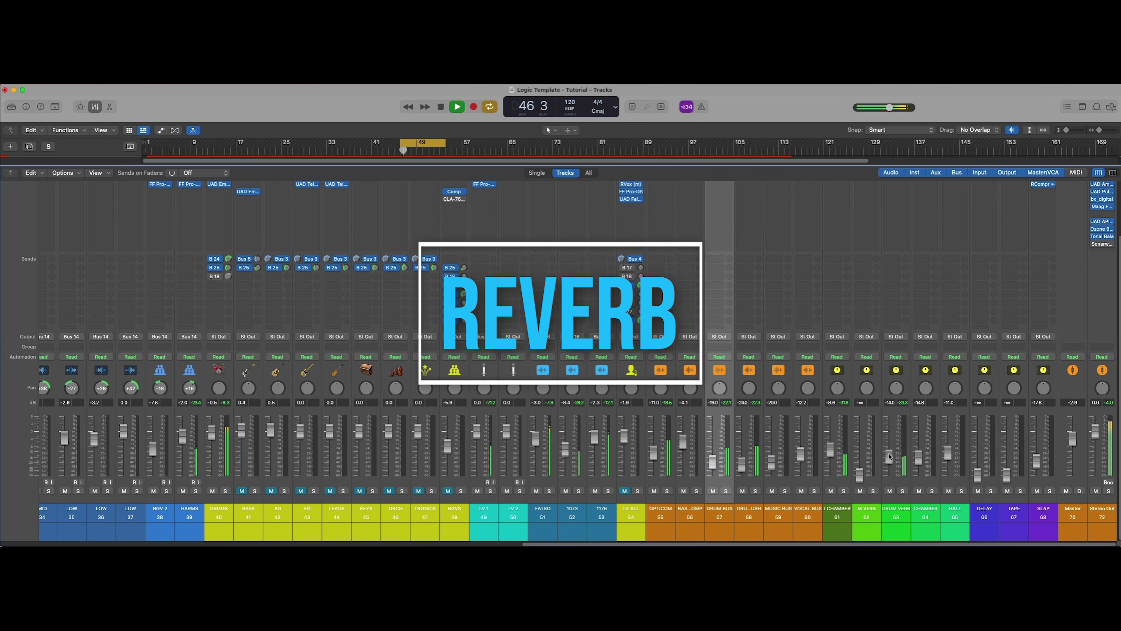
{"action": "left_click", "coordinate": [889, 490]}
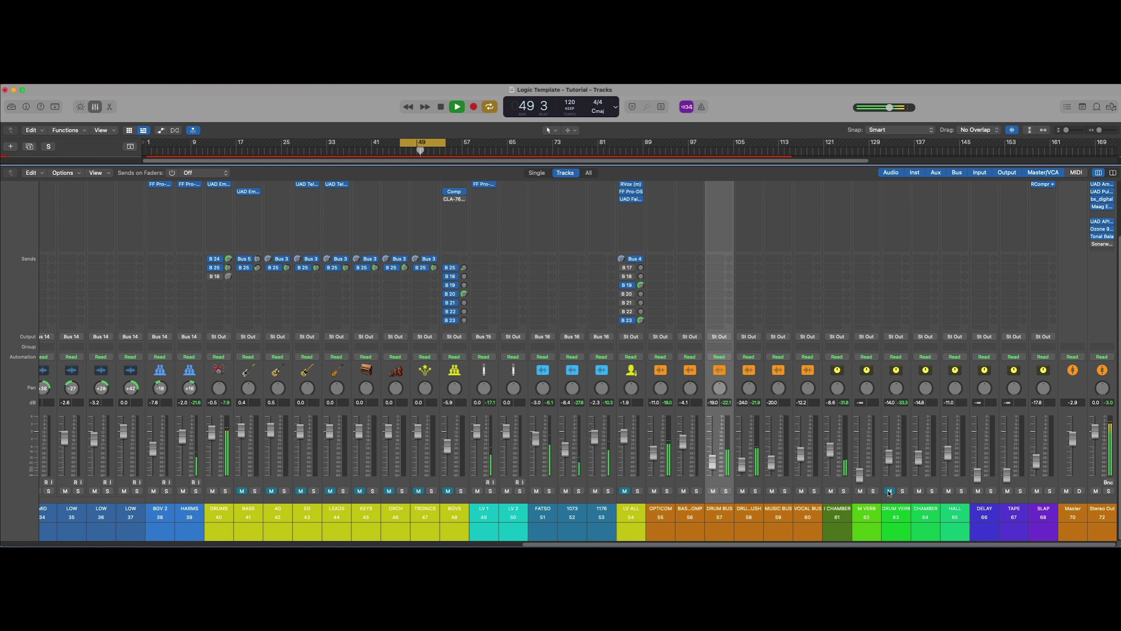
{"action": "left_click", "coordinate": [890, 491]}
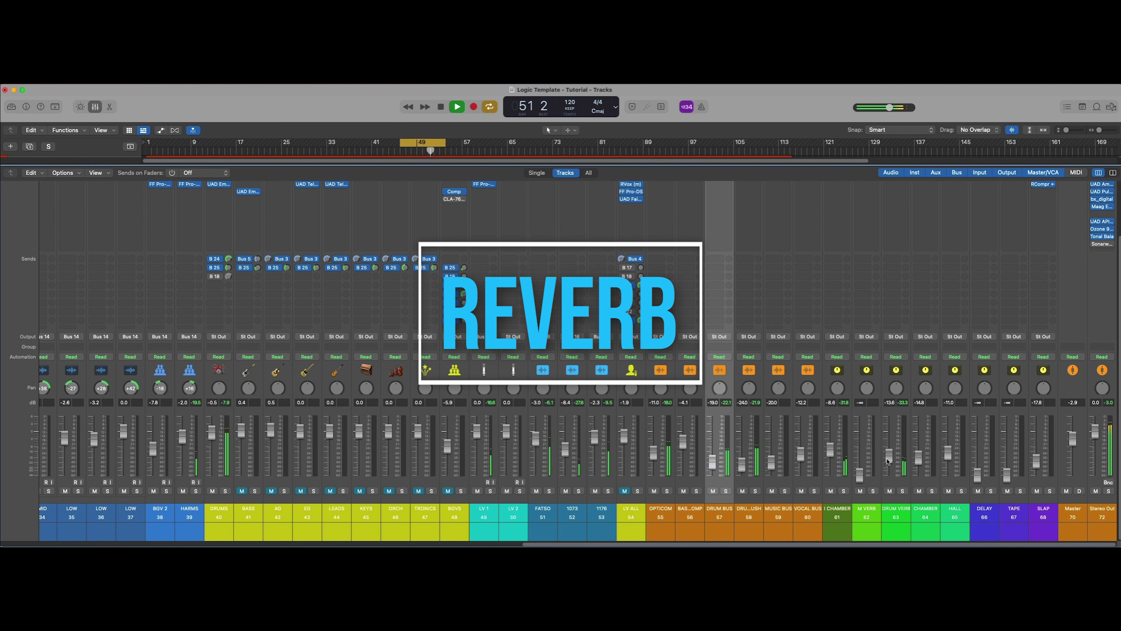
{"action": "left_click", "coordinate": [890, 491]}
{"action": "key", "text": "space"}
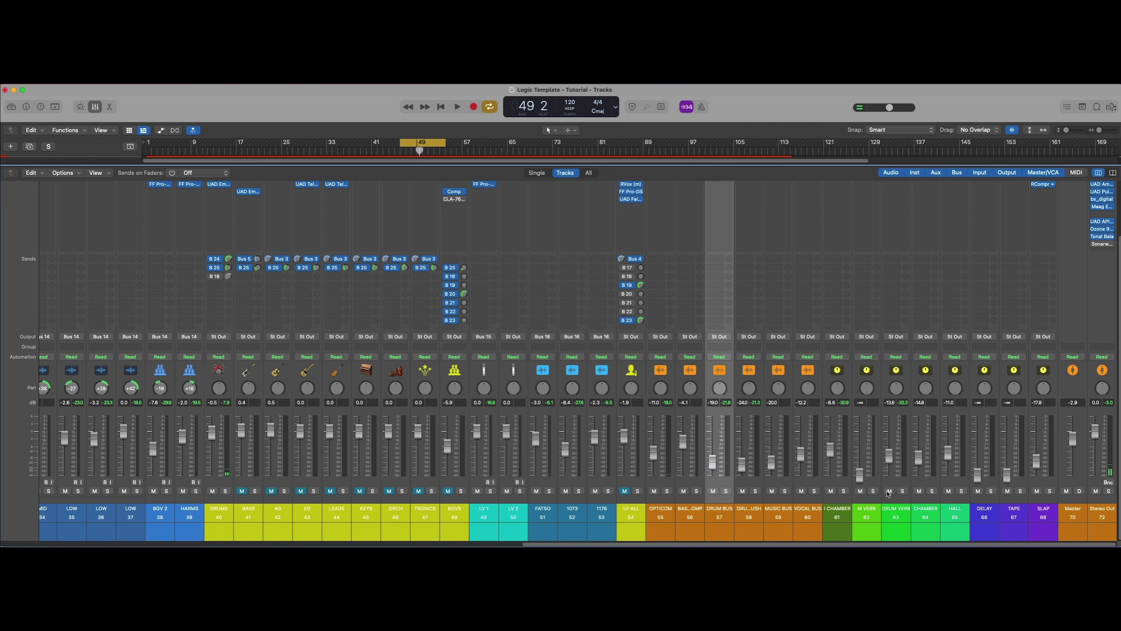
Step: Scroll the mixer back so KICK OUT sits at the left edge with KICK IN's plug-in slots visible
{"action": "scroll", "coordinate": [460, 410], "scroll_direction": "left", "scroll_amount": 3}
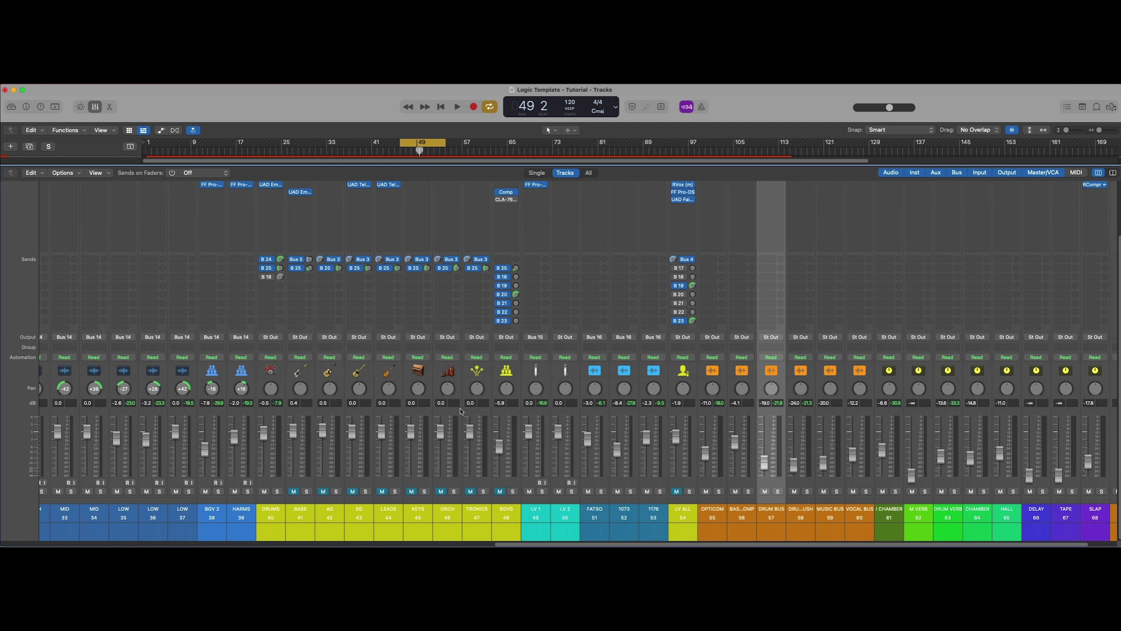
{"action": "scroll", "coordinate": [460, 411], "scroll_direction": "left", "scroll_amount": 15}
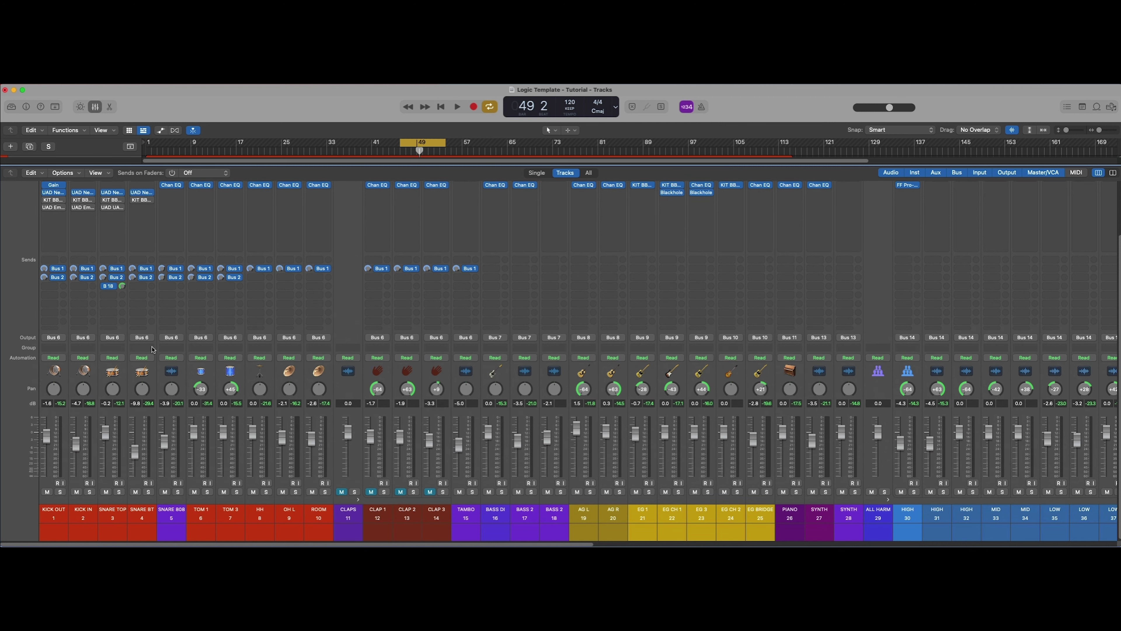
{"action": "scroll", "coordinate": [258, 443], "scroll_direction": "up", "scroll_amount": 3}
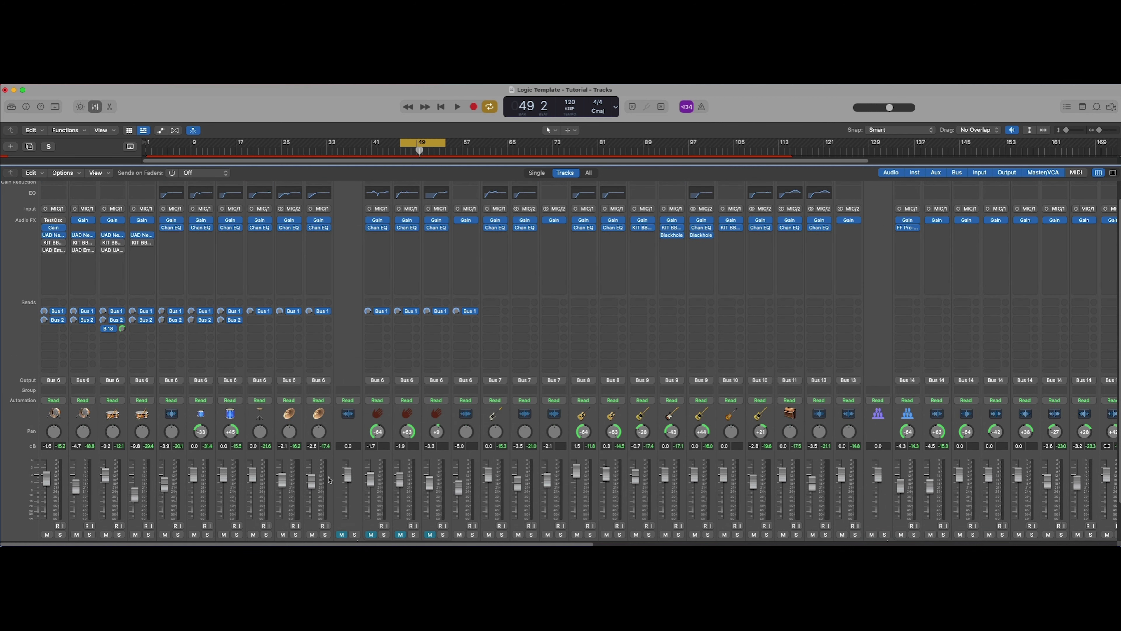
{"action": "scroll", "coordinate": [328, 479], "scroll_direction": "right", "scroll_amount": 15}
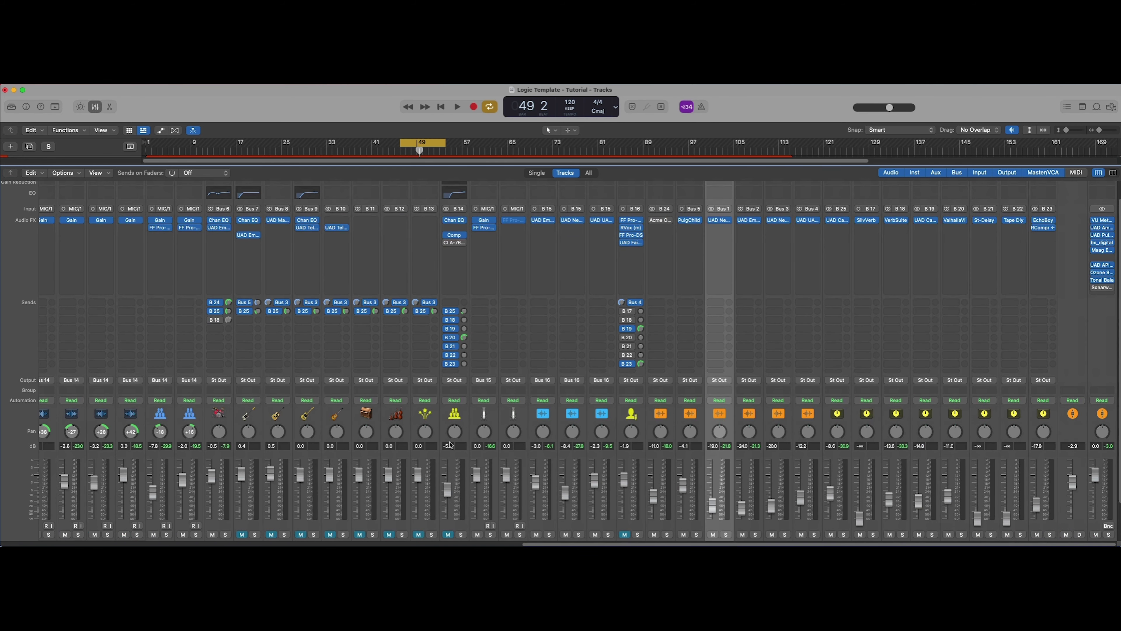
{"action": "scroll", "coordinate": [450, 444], "scroll_direction": "down", "scroll_amount": 3}
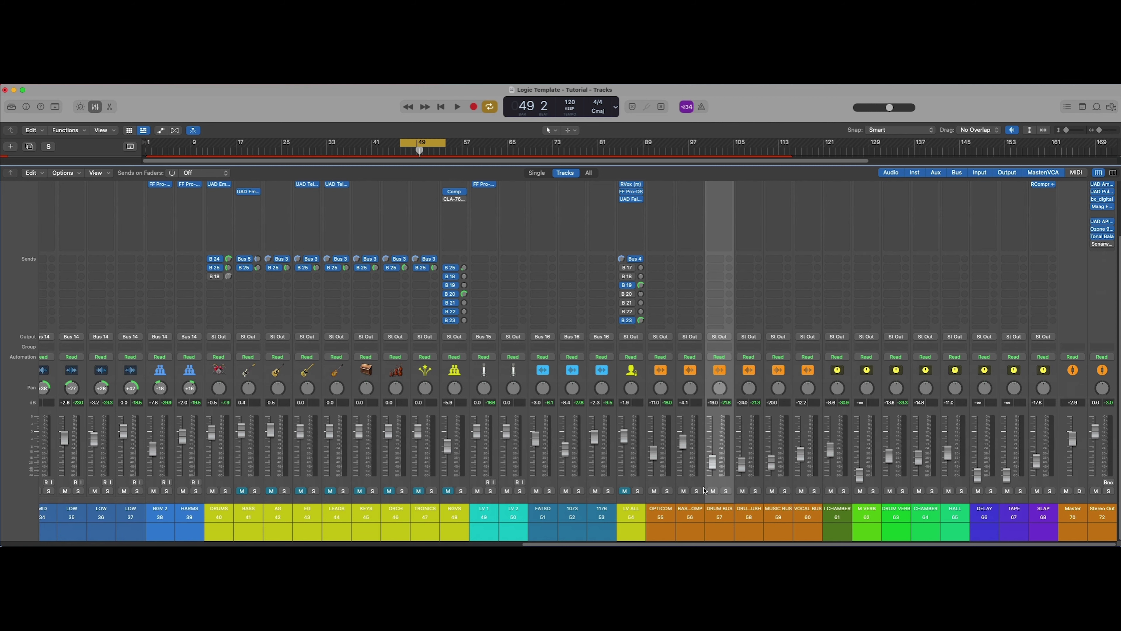
{"action": "scroll", "coordinate": [705, 490], "scroll_direction": "left", "scroll_amount": 15}
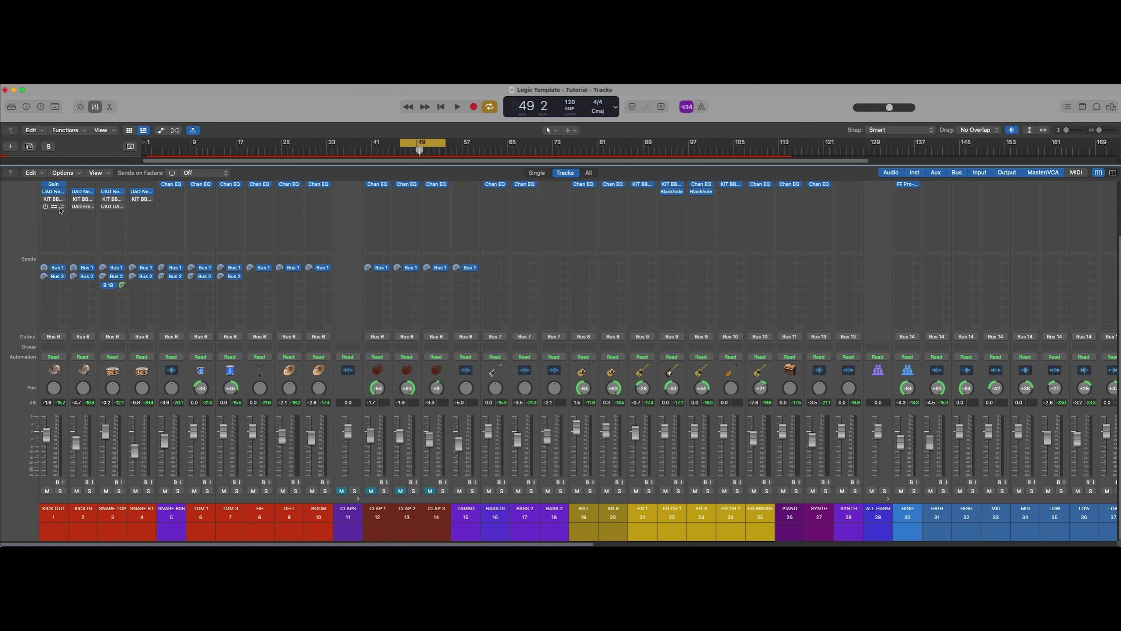
{"action": "mouse_move", "coordinate": [90, 211]}
{"action": "left_click", "coordinate": [83, 191]}
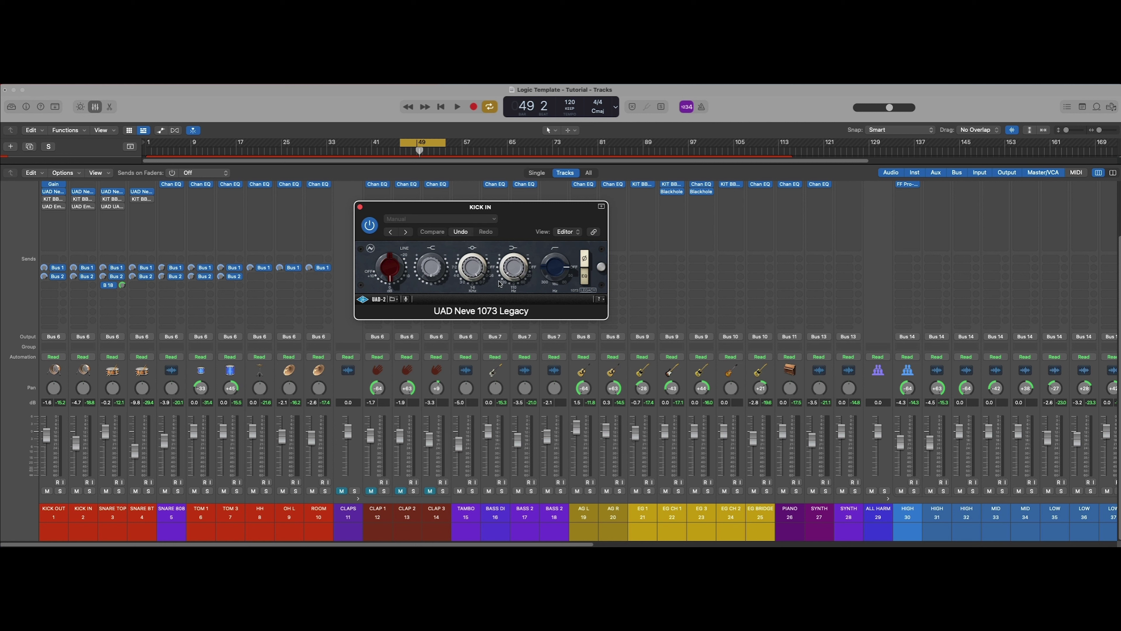
{"action": "left_click", "coordinate": [359, 207]}
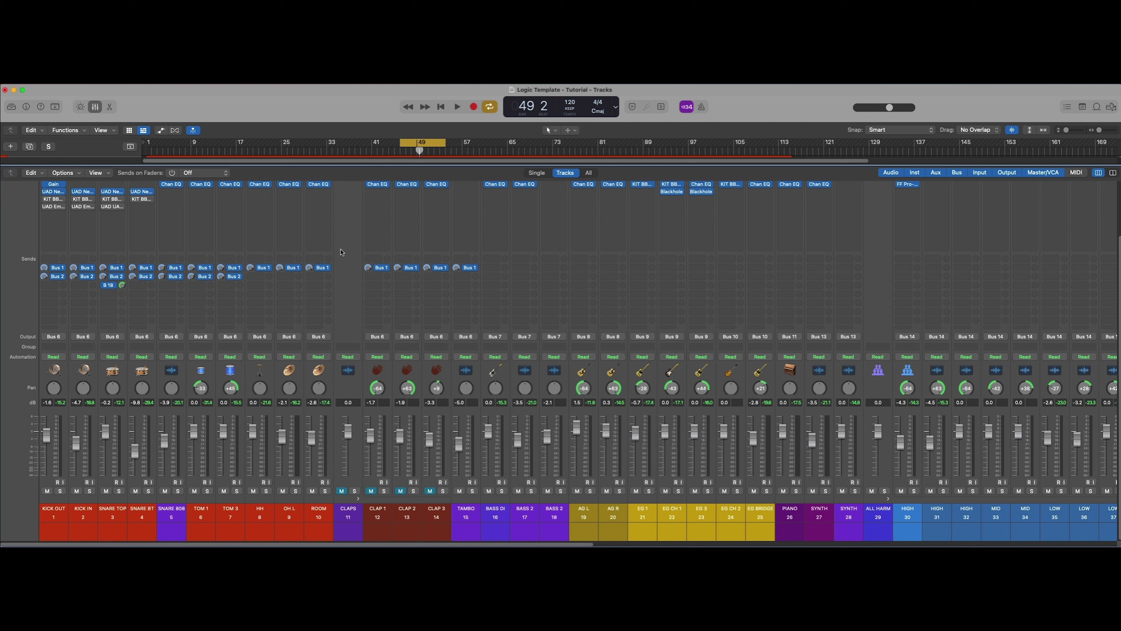